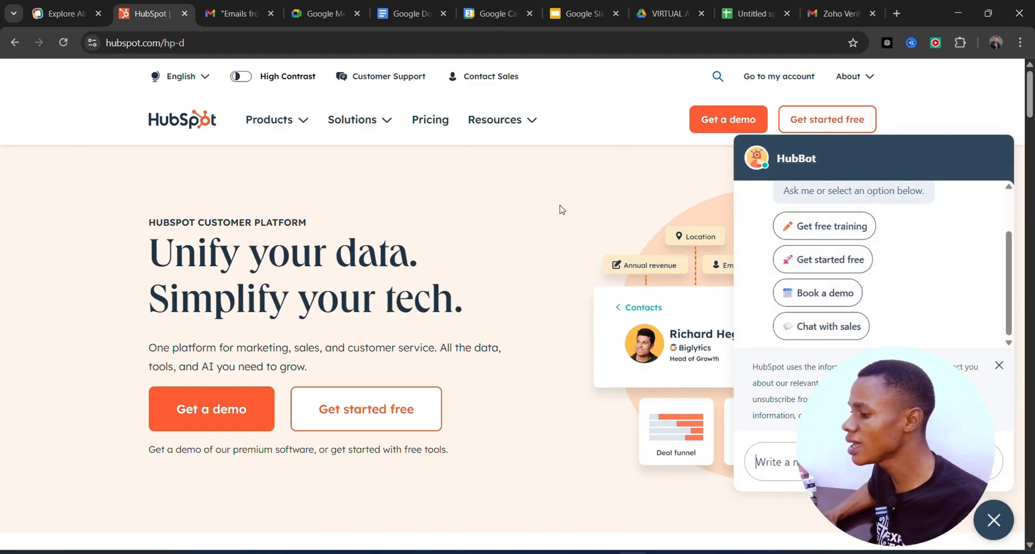
Go from the HubSpot homepage to the account list and open the Fitness360 account
scroll(528, 309, "down", 3)
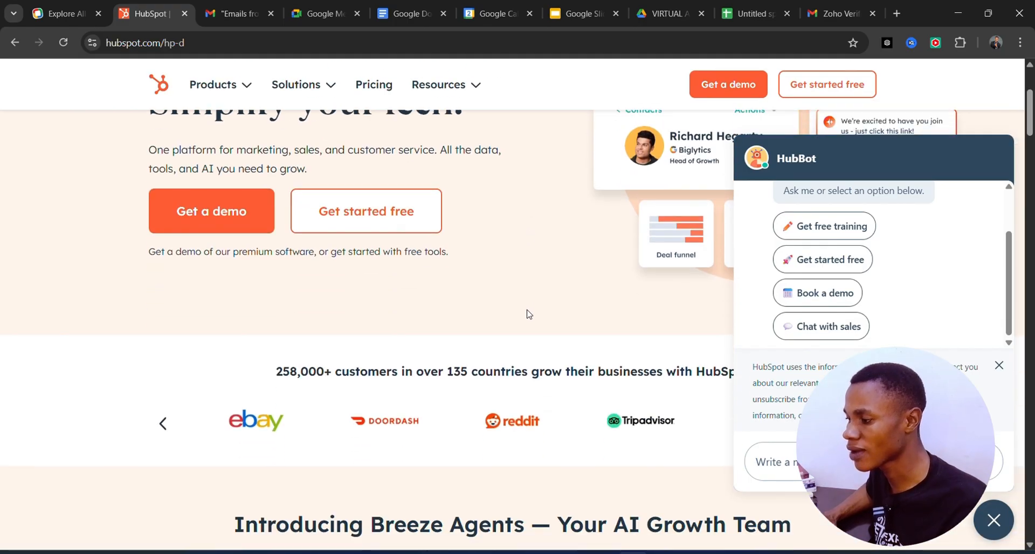
scroll(524, 314, "up", 3)
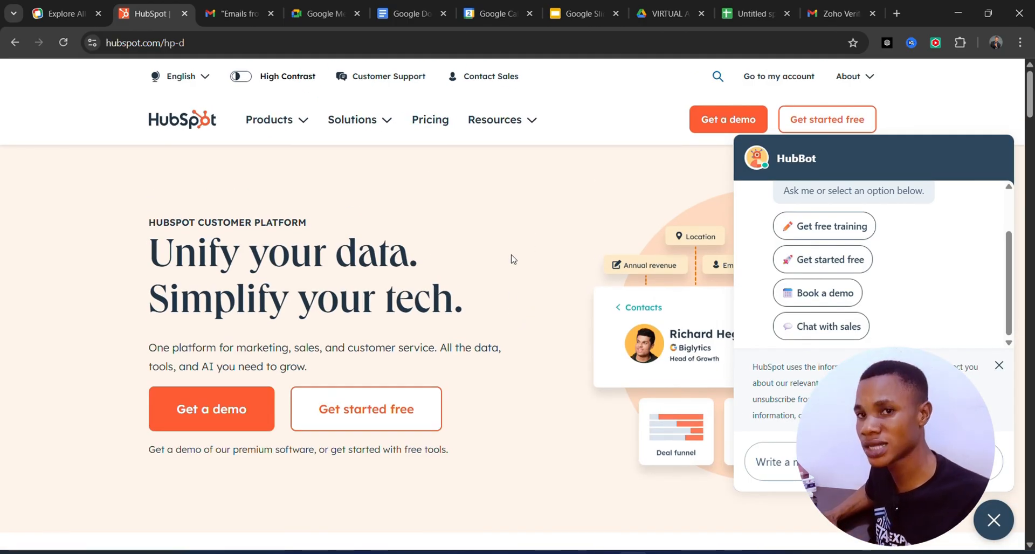
left_click(786, 80)
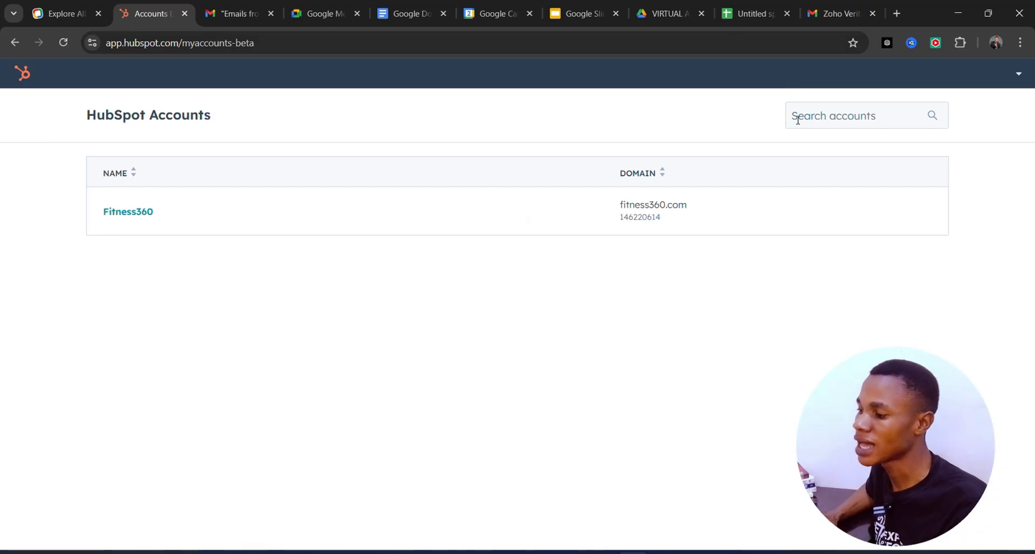
mouse_move(587, 218)
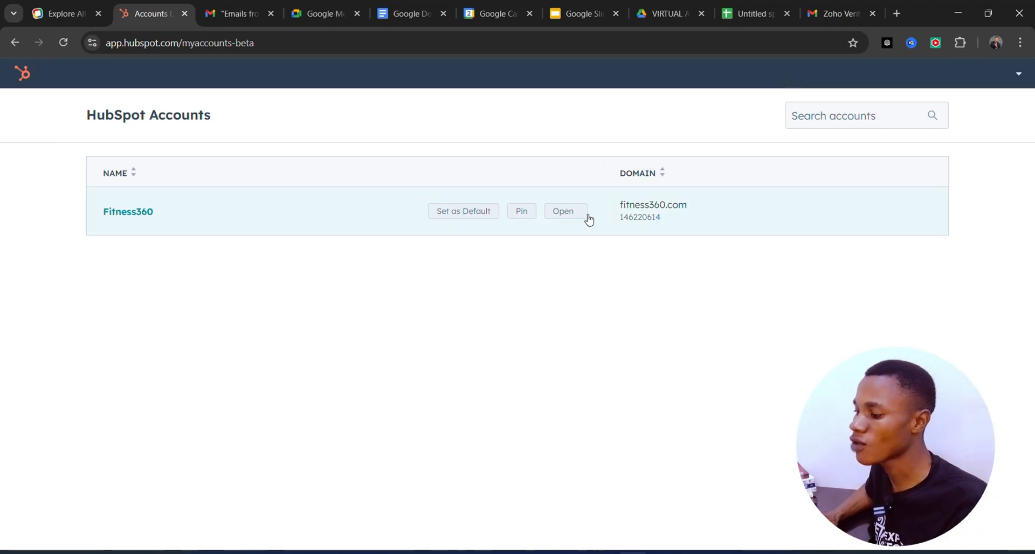
left_click(404, 216)
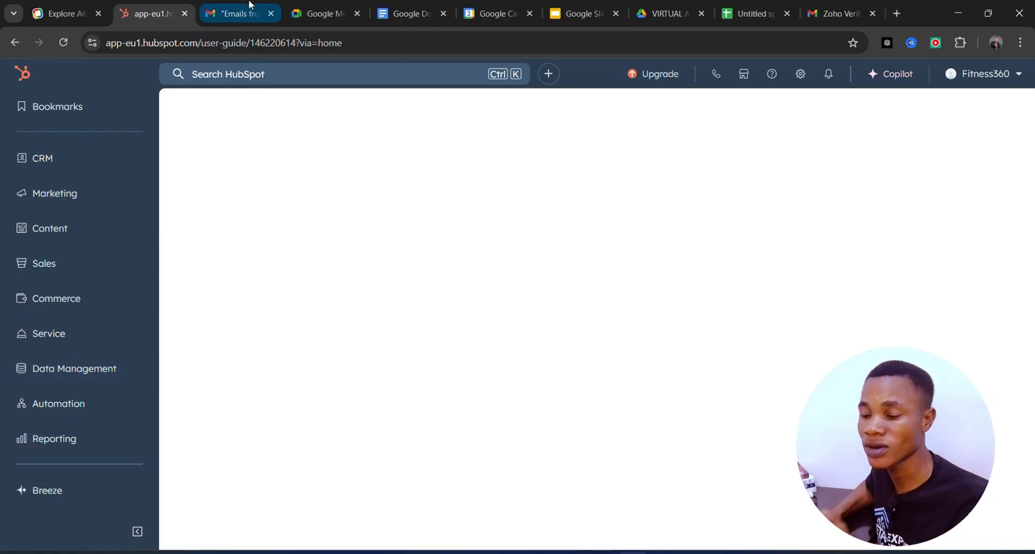
Open the CRM contacts list to see all contacts
mouse_move(104, 159)
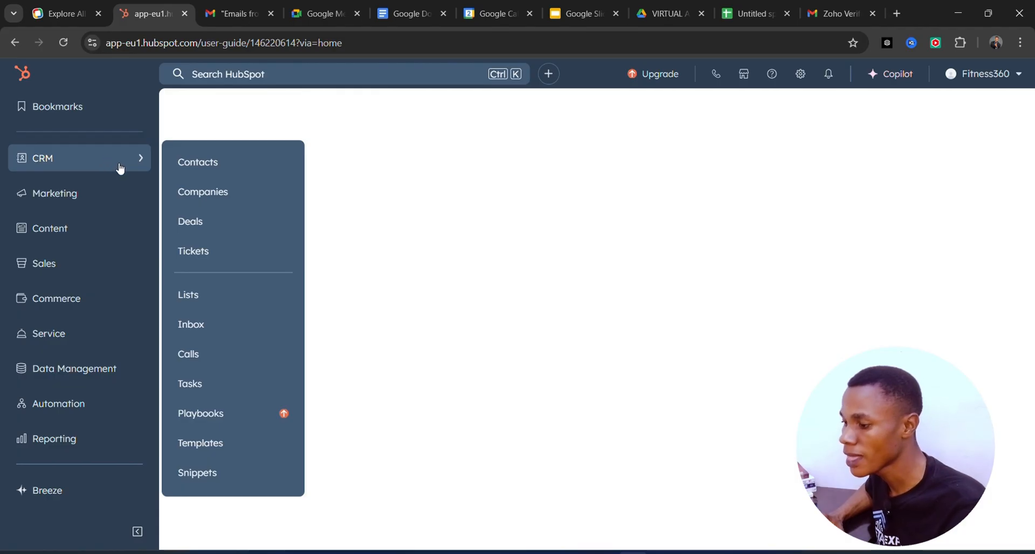
left_click(208, 162)
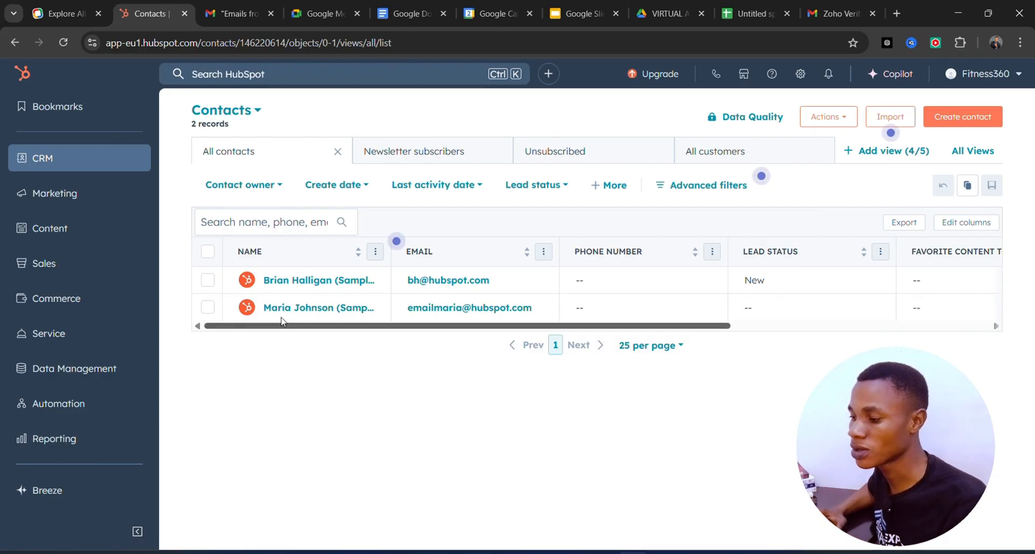
mouse_move(294, 302)
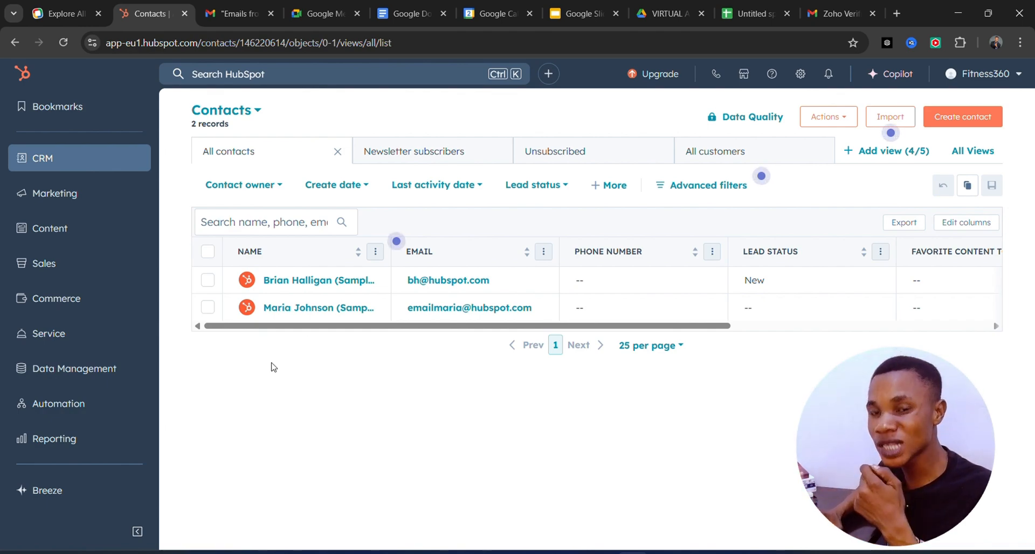
Create a contact with manual setup, entering the contact's email, first and last name, phone number, and TEACHER as job title
left_click(942, 120)
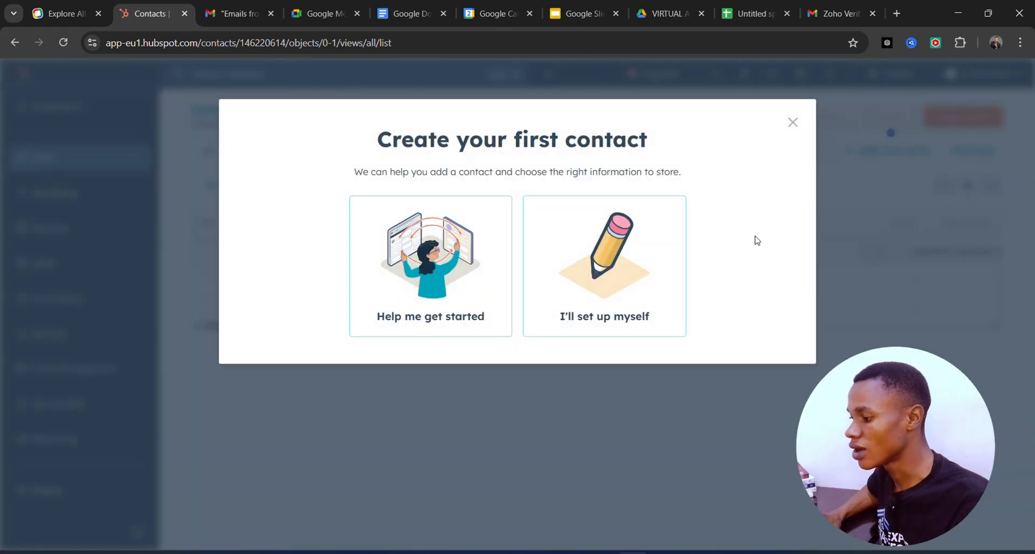
left_click(602, 295)
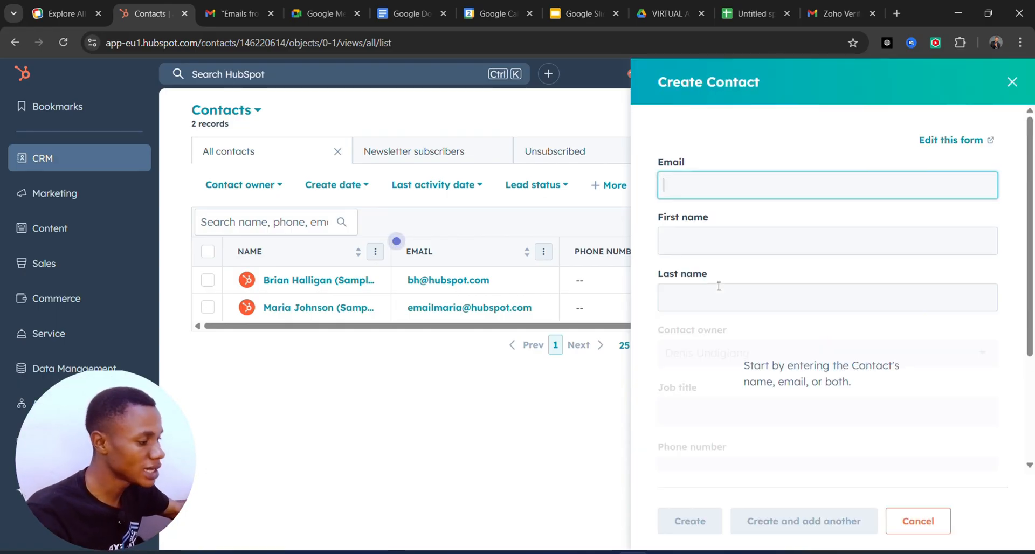
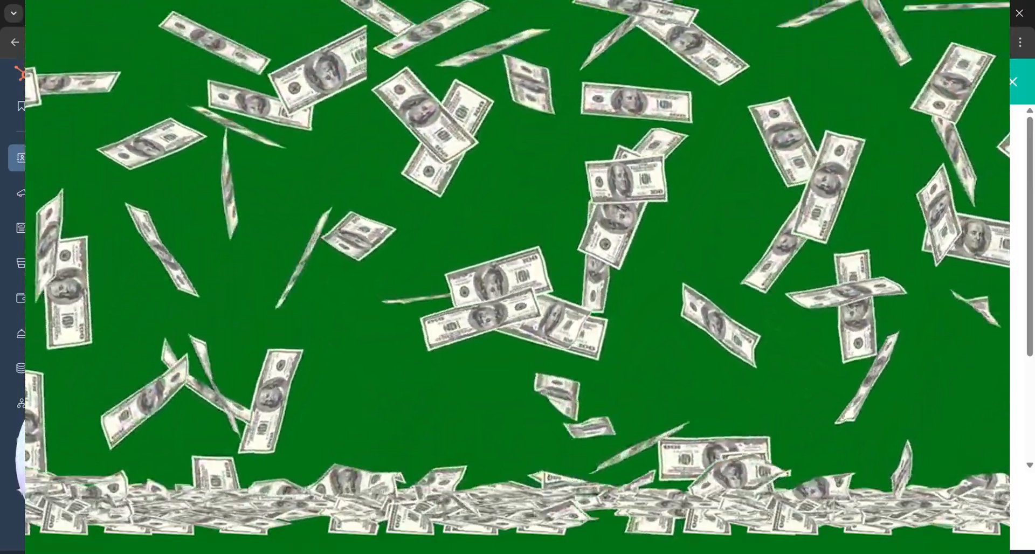
scroll(862, 291, "down", 3)
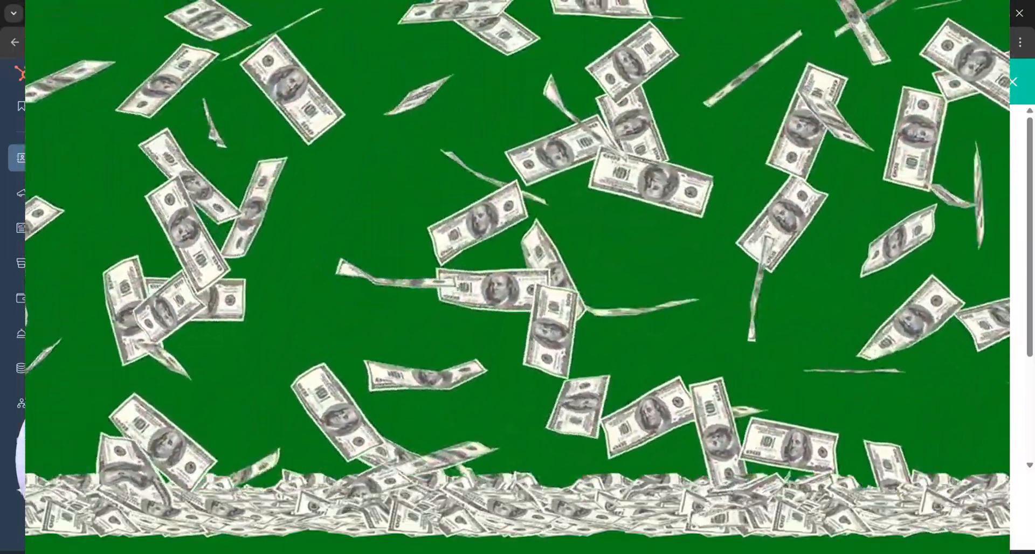
scroll(846, 291, "down", 3)
scroll(846, 291, "up", 1)
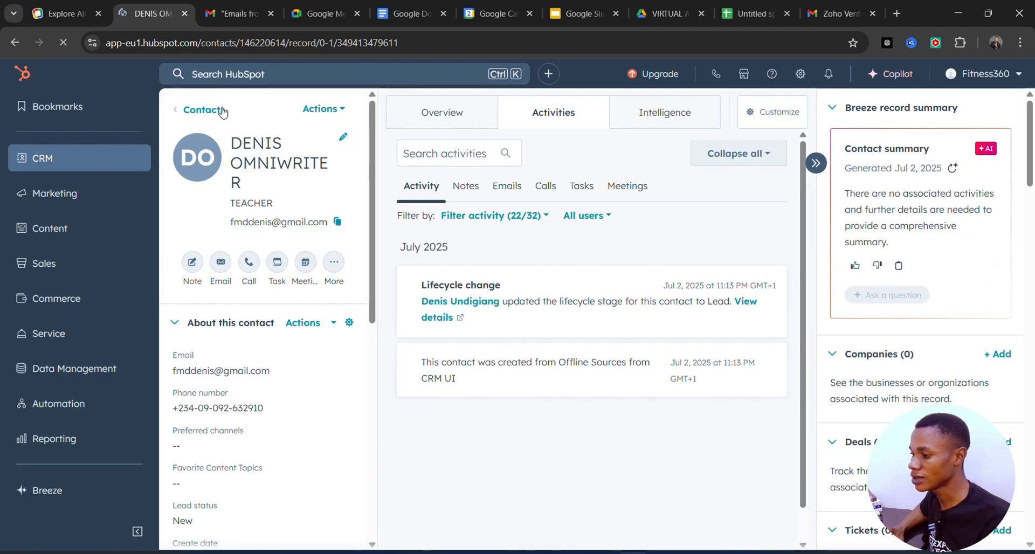
Reopen the new contact's record from the contacts list and add the note "HE COMPLAINED ABOUT HIS SNEEKERS"
left_click(189, 110)
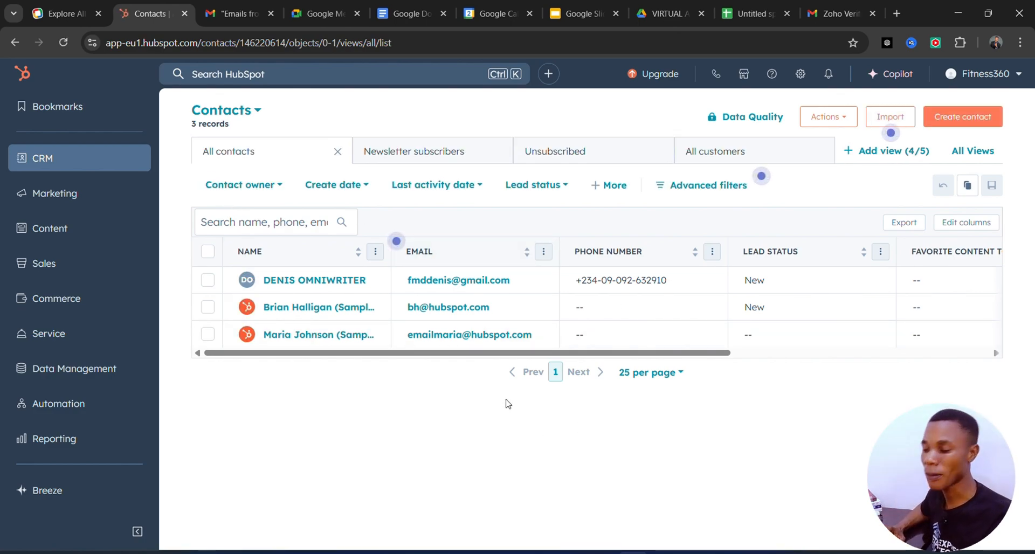
left_click(297, 281)
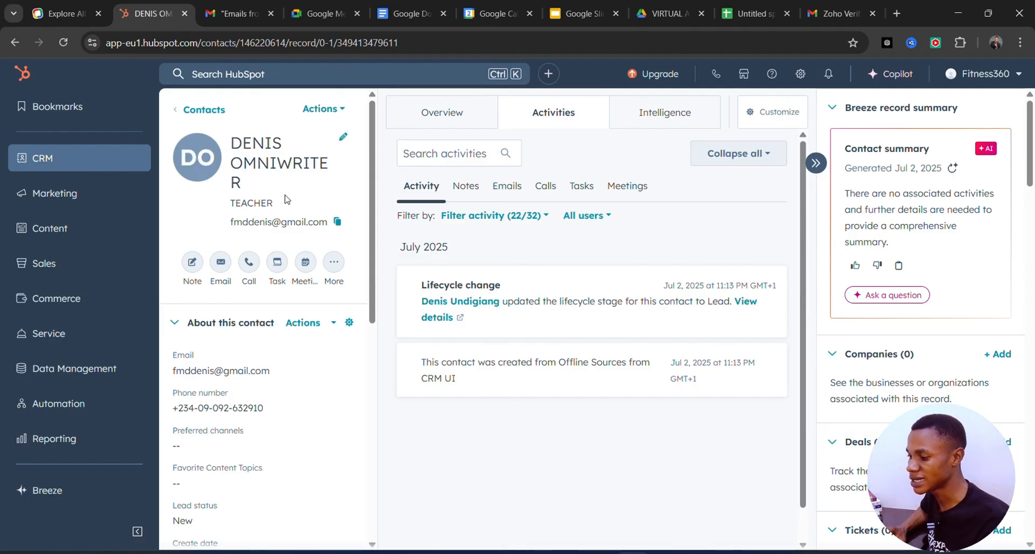
left_click(189, 268)
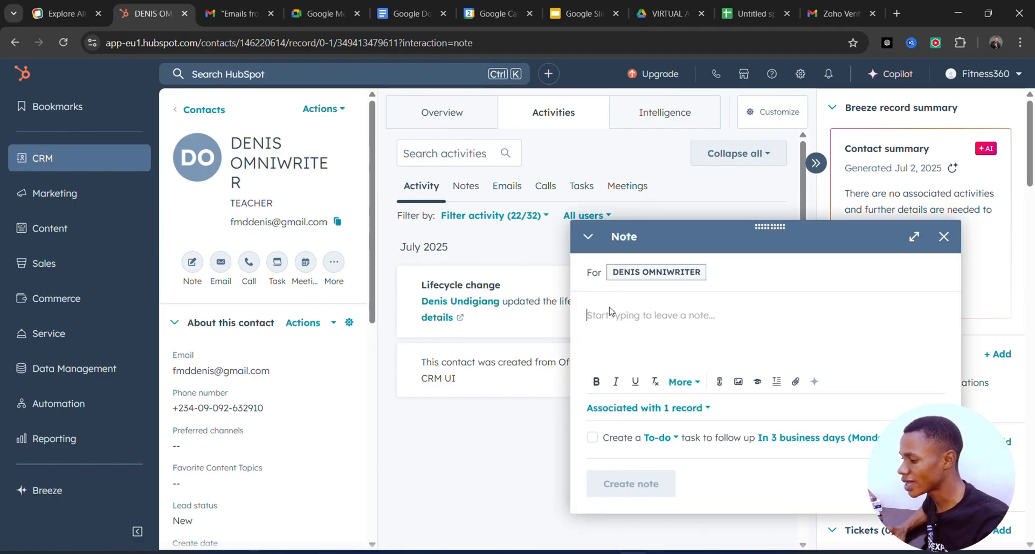
type("H")
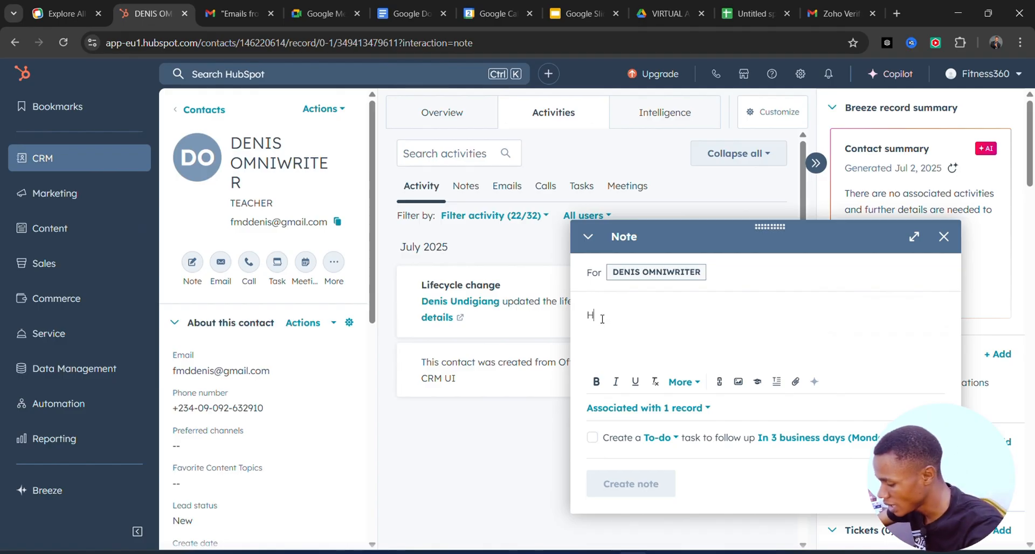
type("ECOMA")
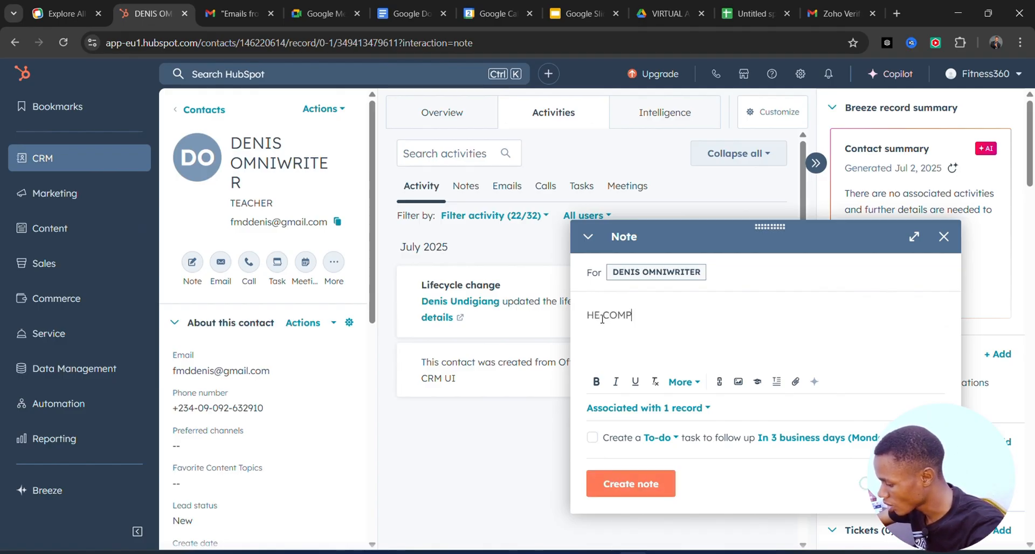
type("LAINED ABOUT")
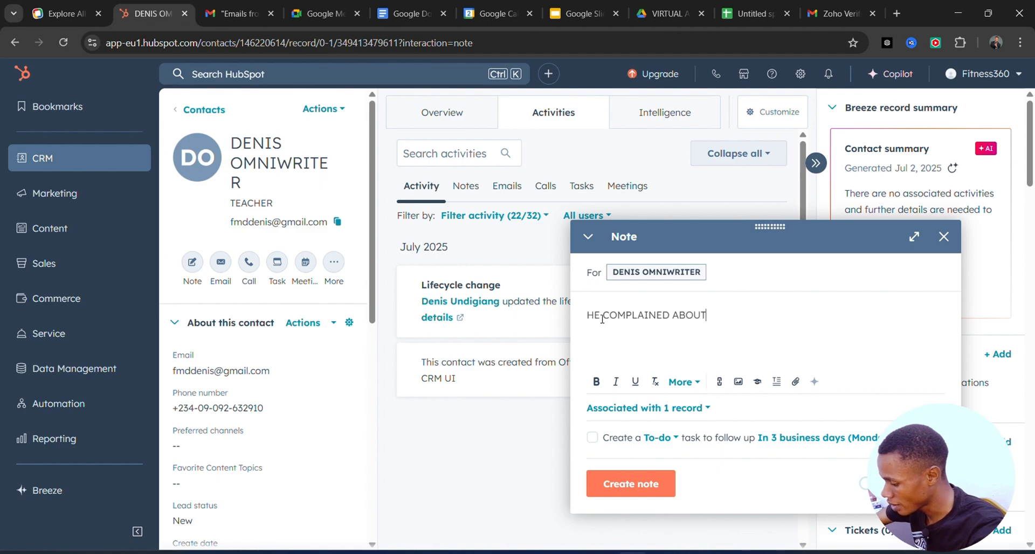
type(" HIS SNEEK")
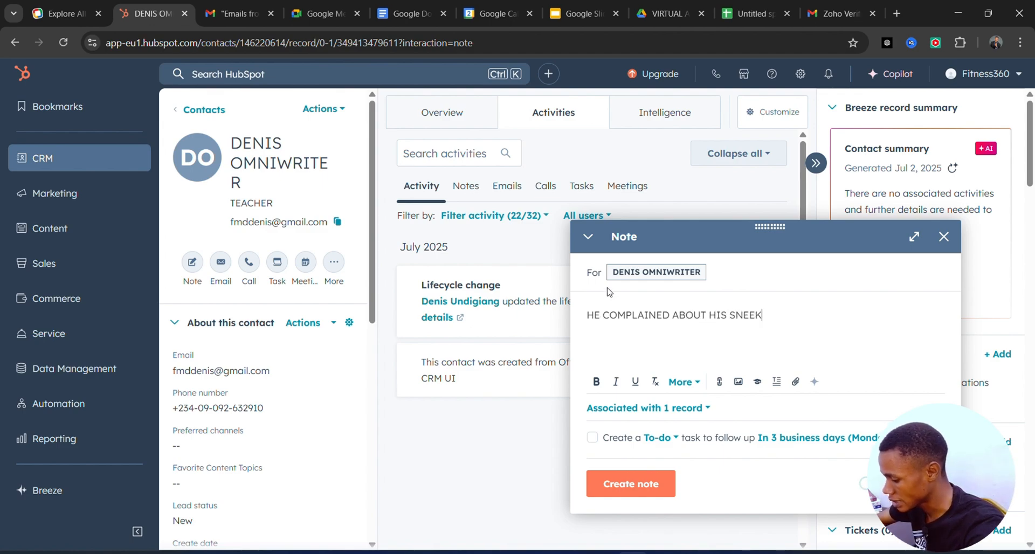
type("ERS")
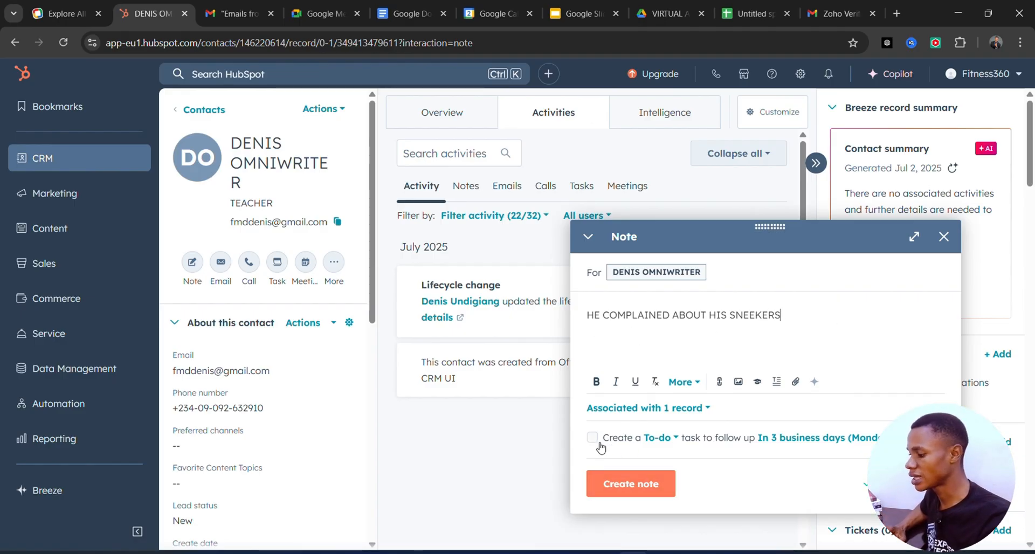
left_click(620, 491)
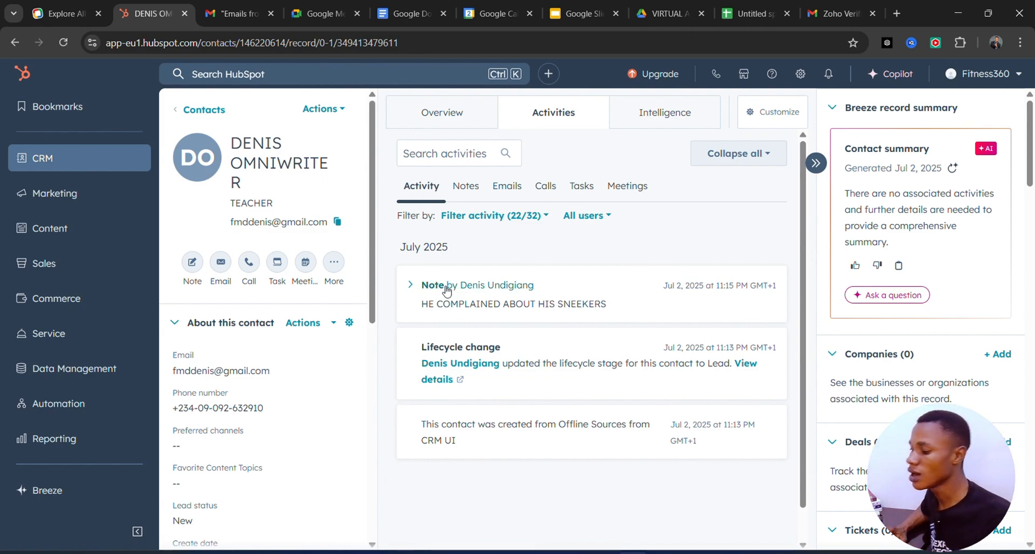
Examine the contact's email, inbox connection and calling options, closing each without setting it up
left_click(221, 264)
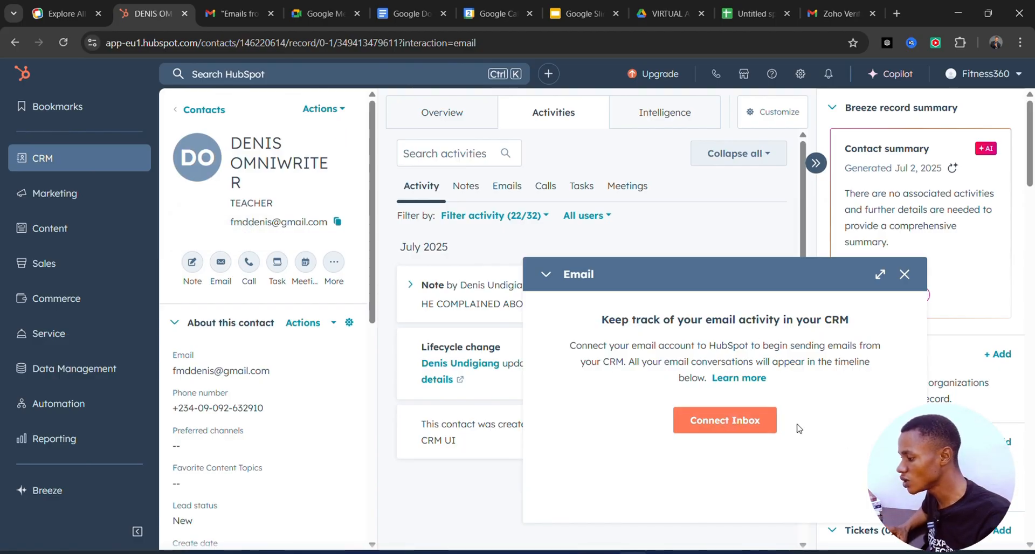
left_click(730, 419)
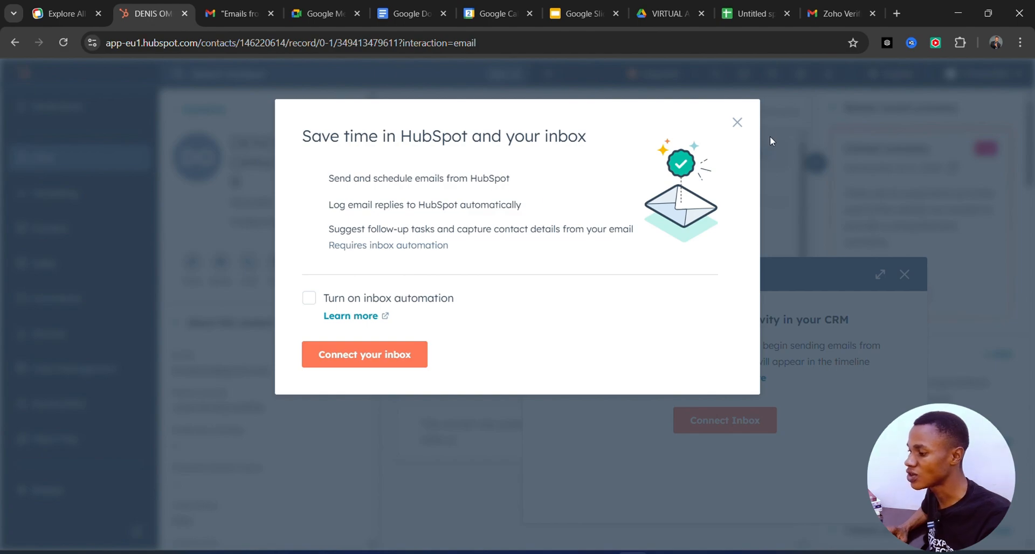
left_click(737, 123)
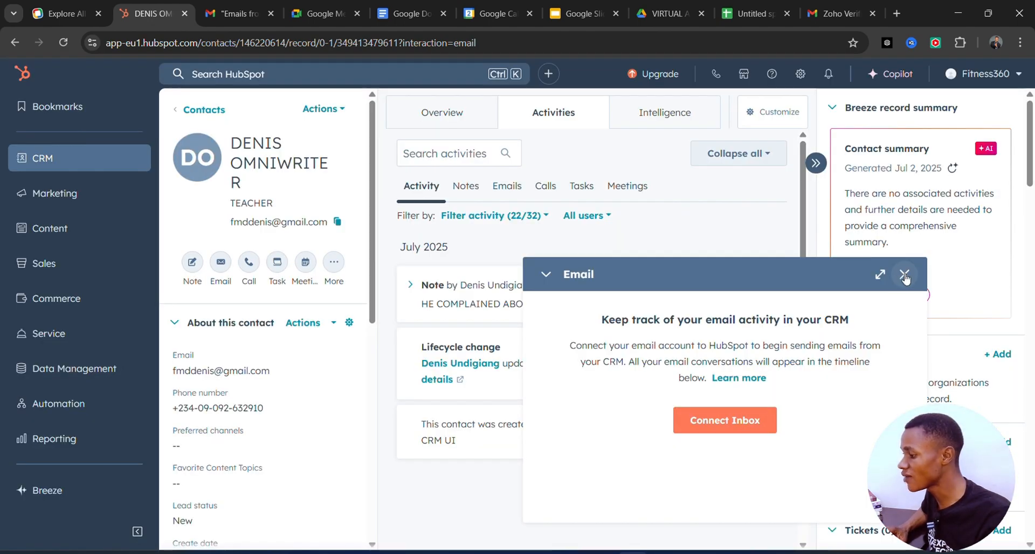
left_click(905, 277)
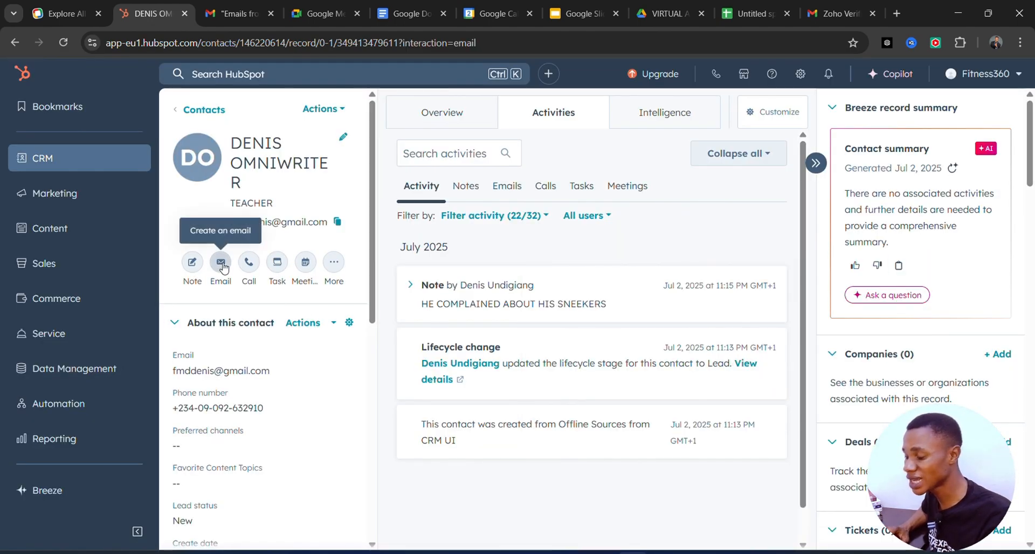
left_click(221, 264)
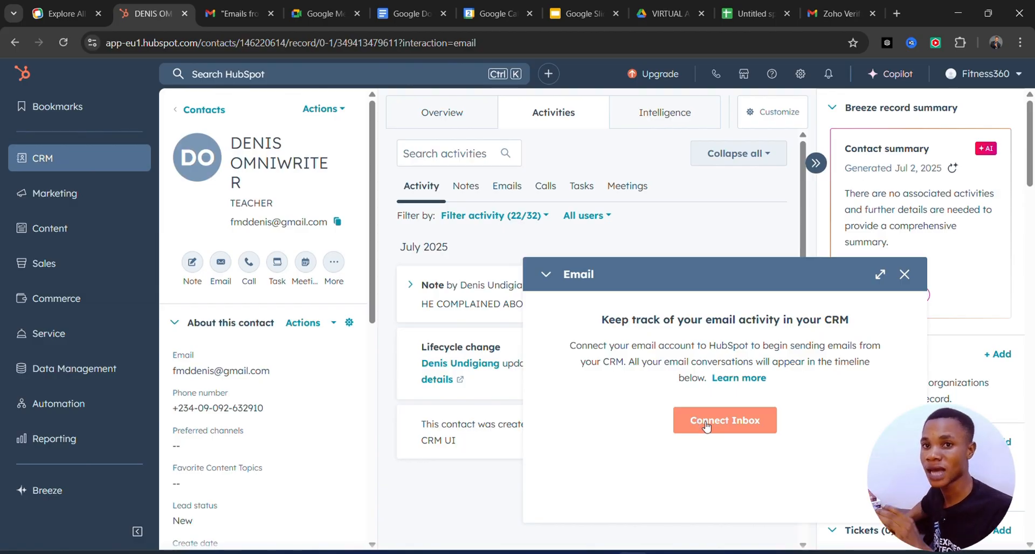
left_click(905, 275)
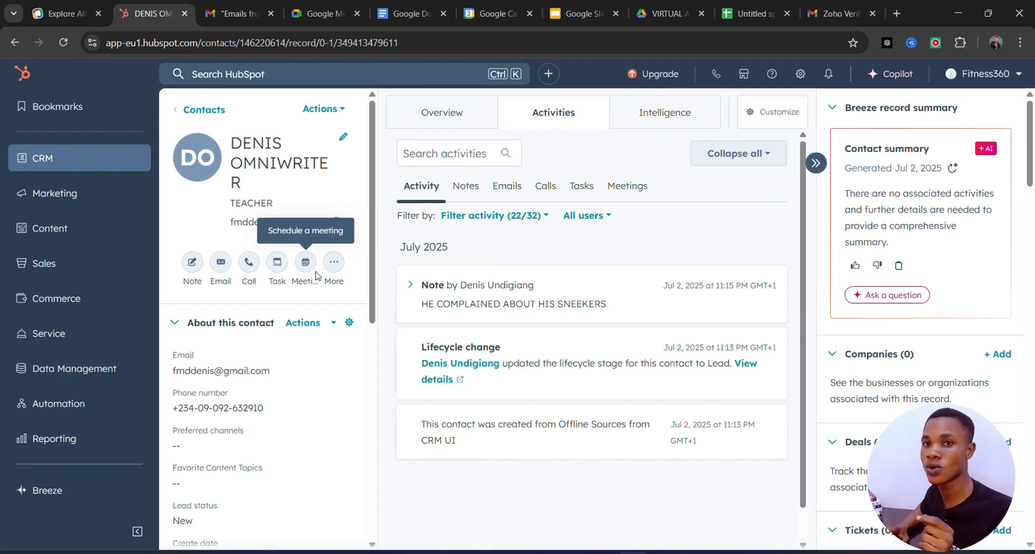
left_click(249, 268)
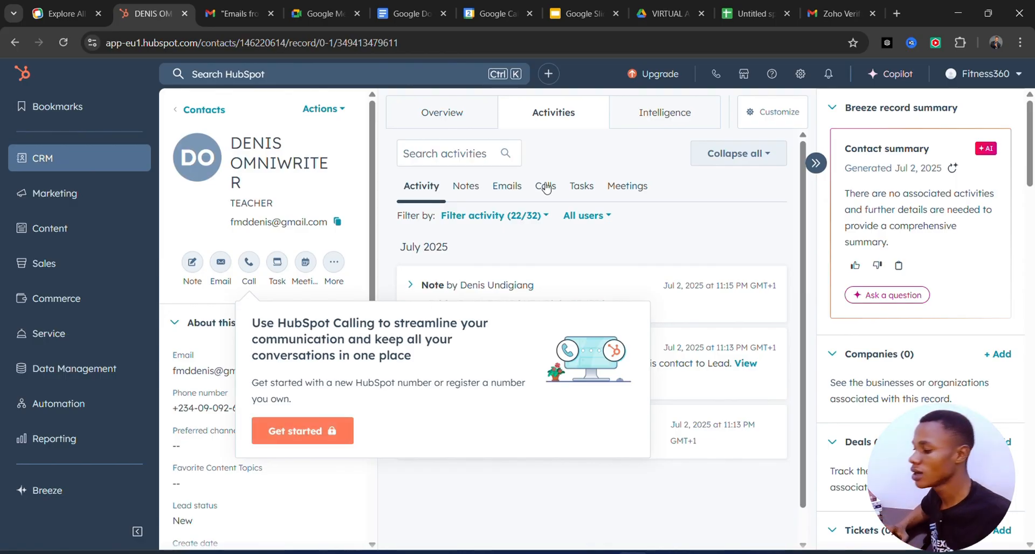
left_click(582, 240)
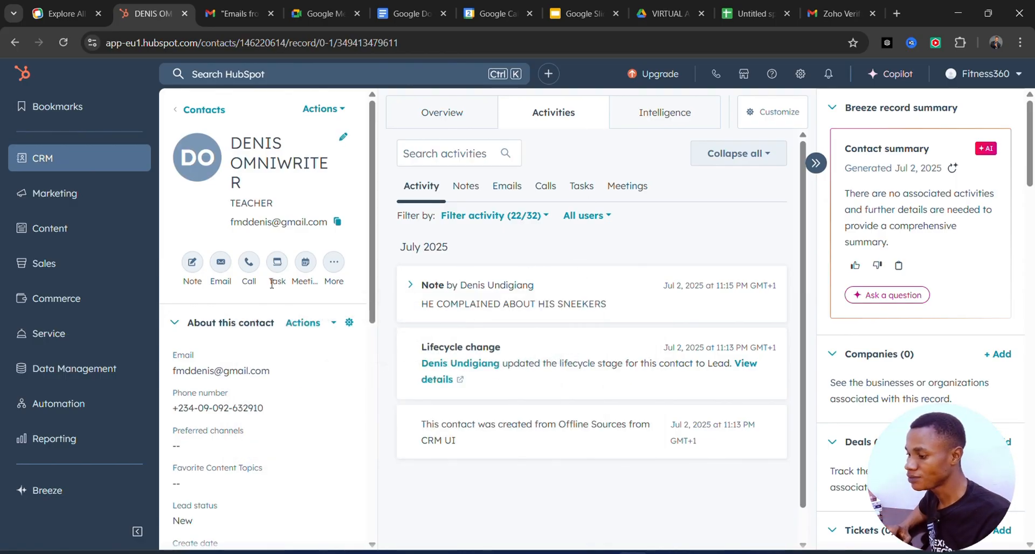
Start a task on the contact's record titled "I WILL INFORME THE SALES TEAM ABIOUT THE SNEEKERS COMPLAIN"
left_click(278, 265)
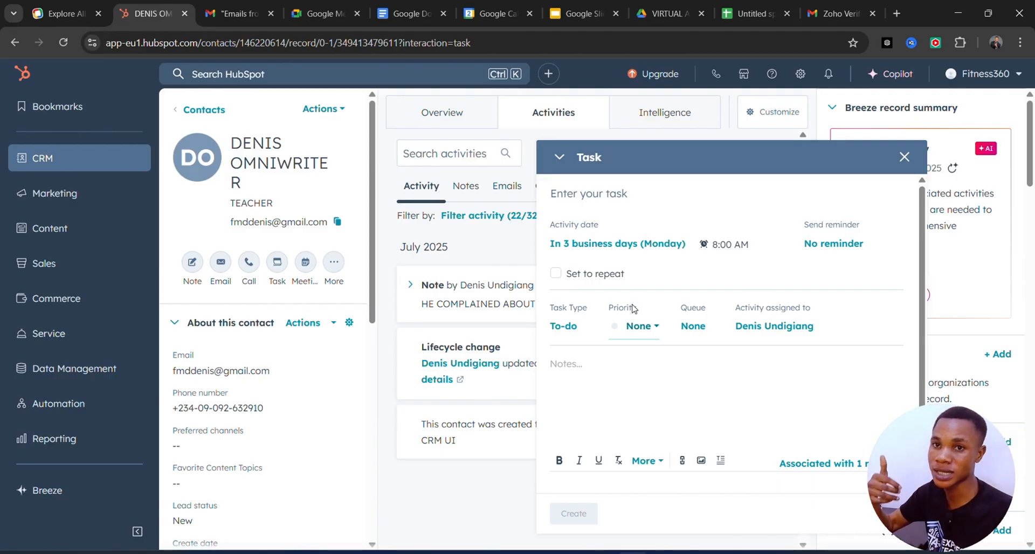
type("I")
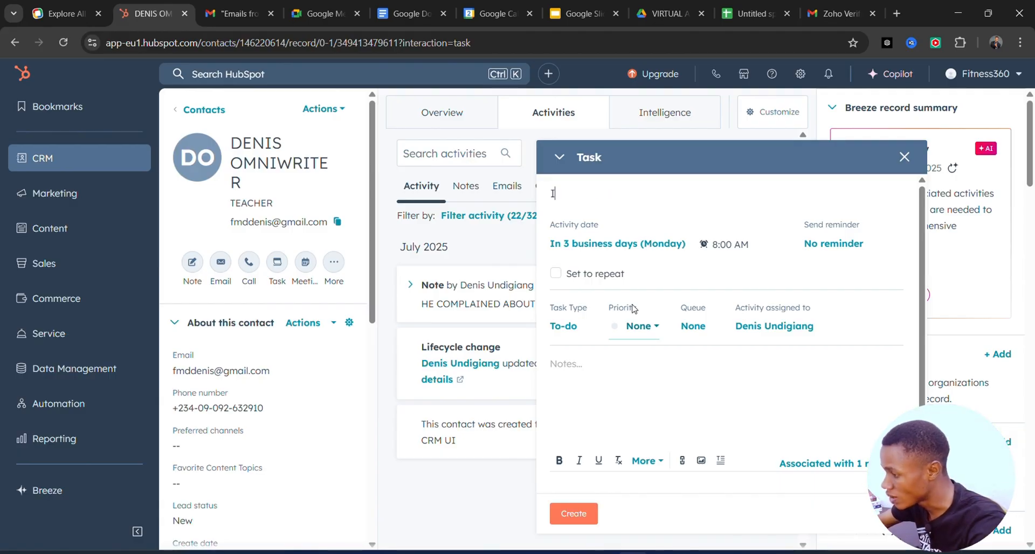
type(" WILL ")
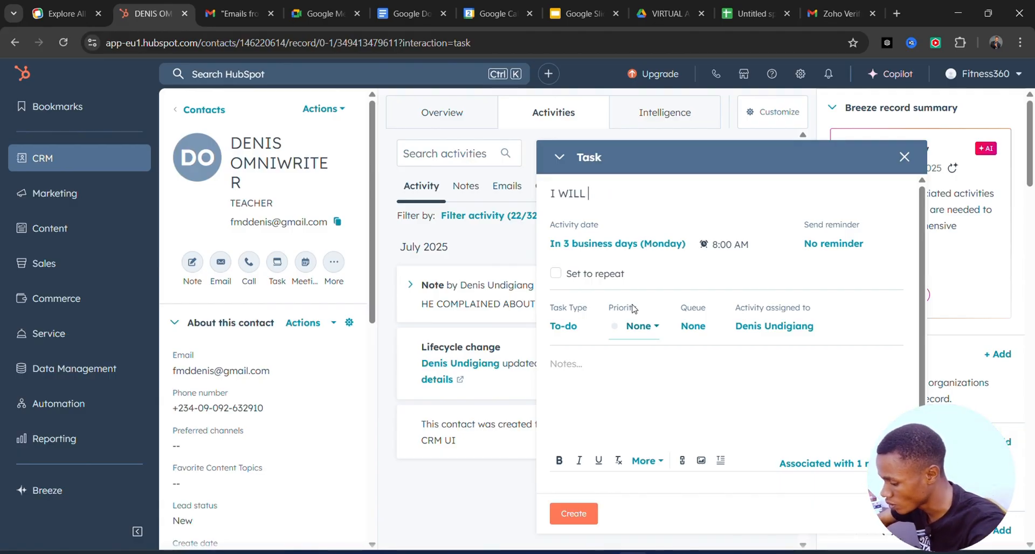
type("INFORME T")
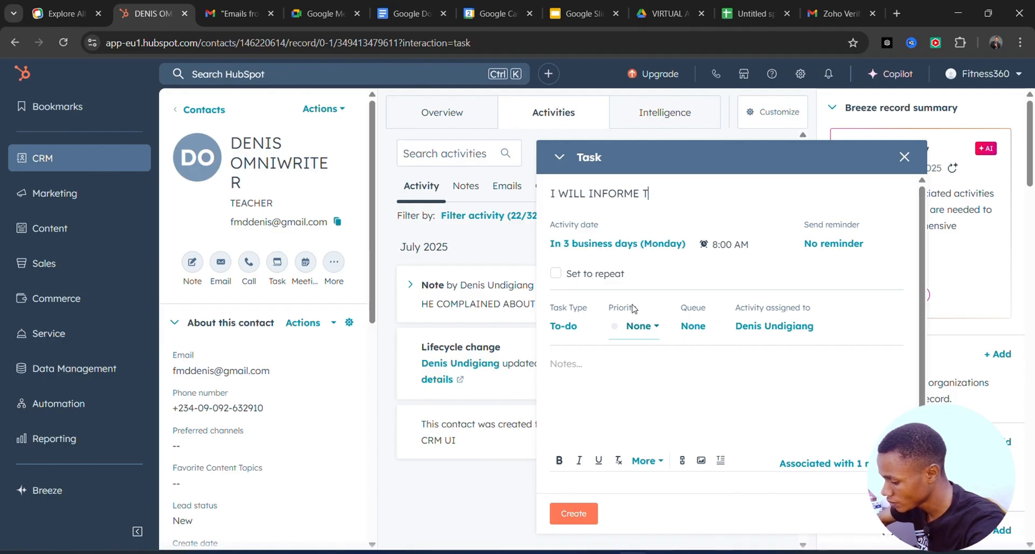
type("HE SALES THEM")
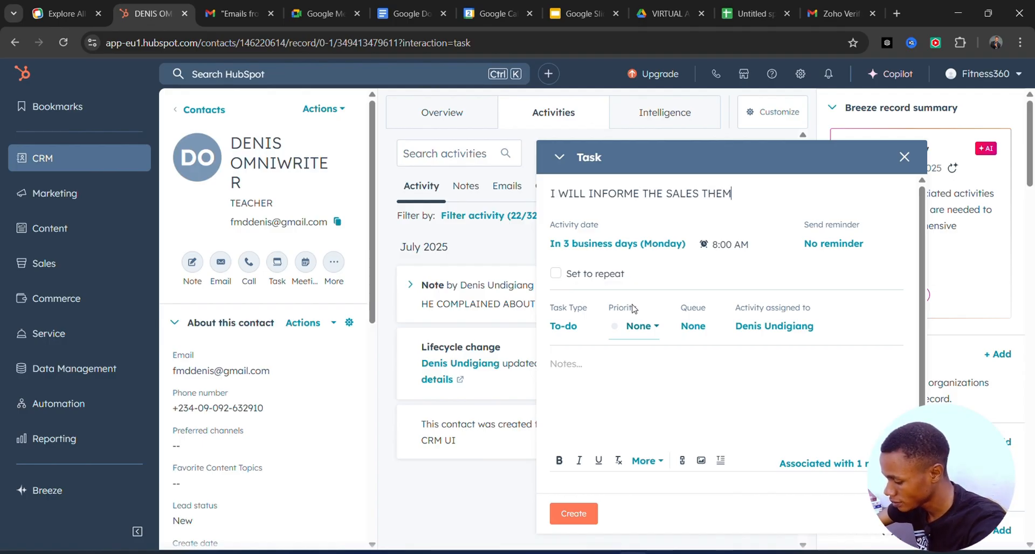
key("BackSpace")
key("BackSpace")
key("BackSpace")
type("A,")
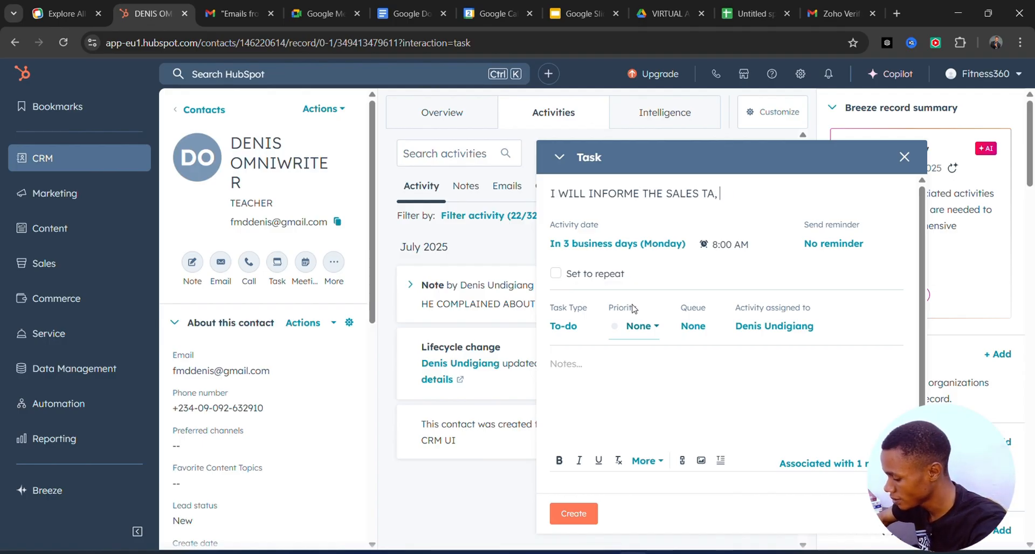
key("BackSpace")
key("BackSpace")
type("W")
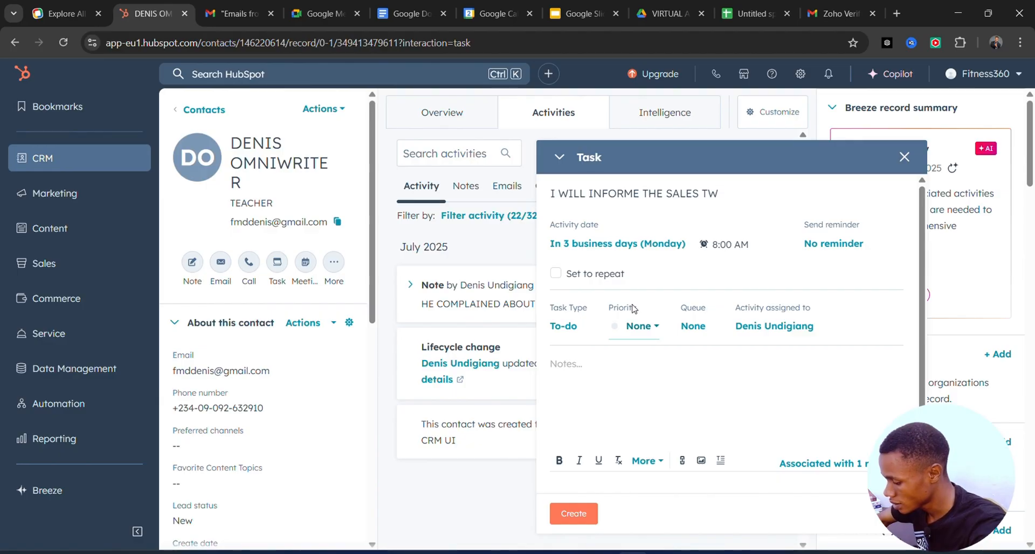
key("BackSpace")
type("EAM ABIO")
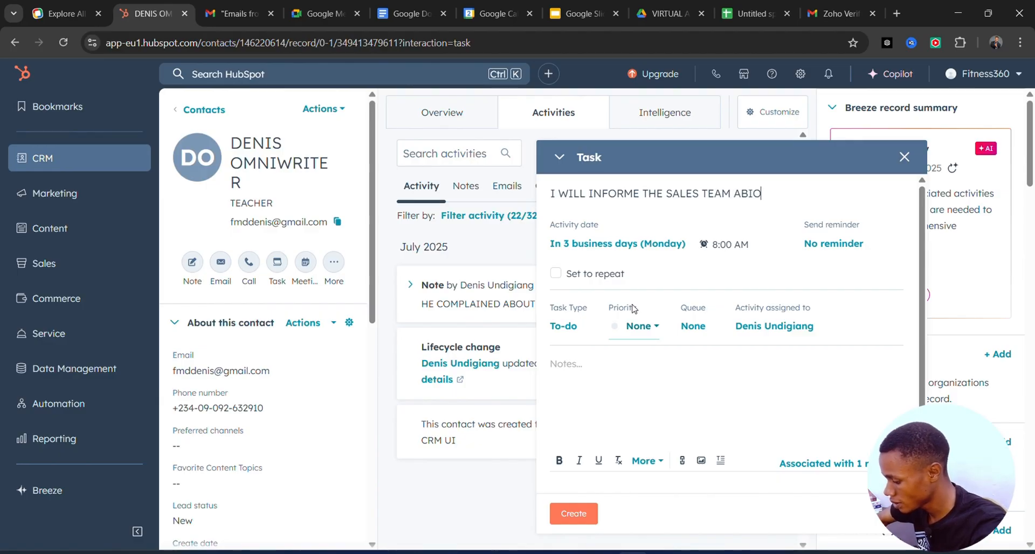
type("UT T")
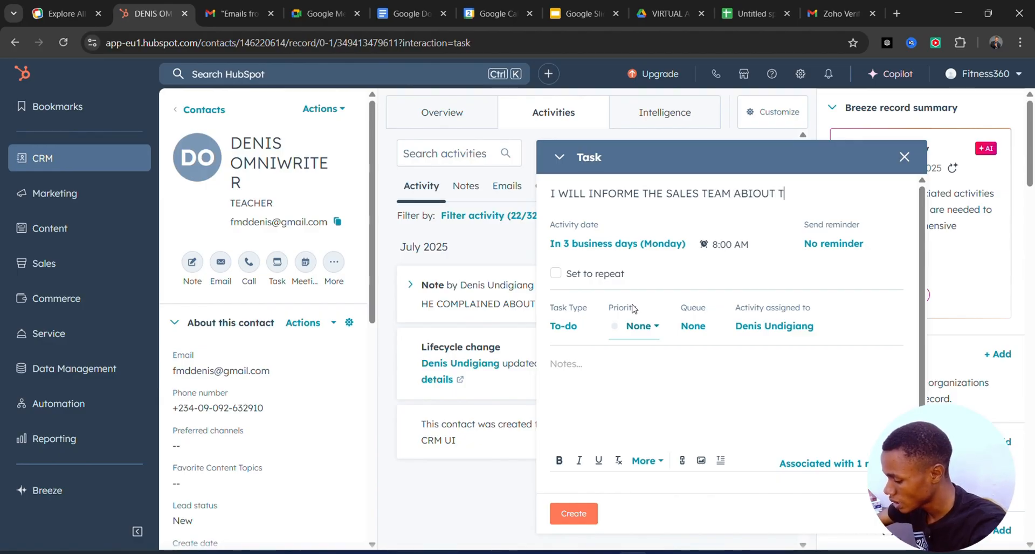
type("HE SNEE")
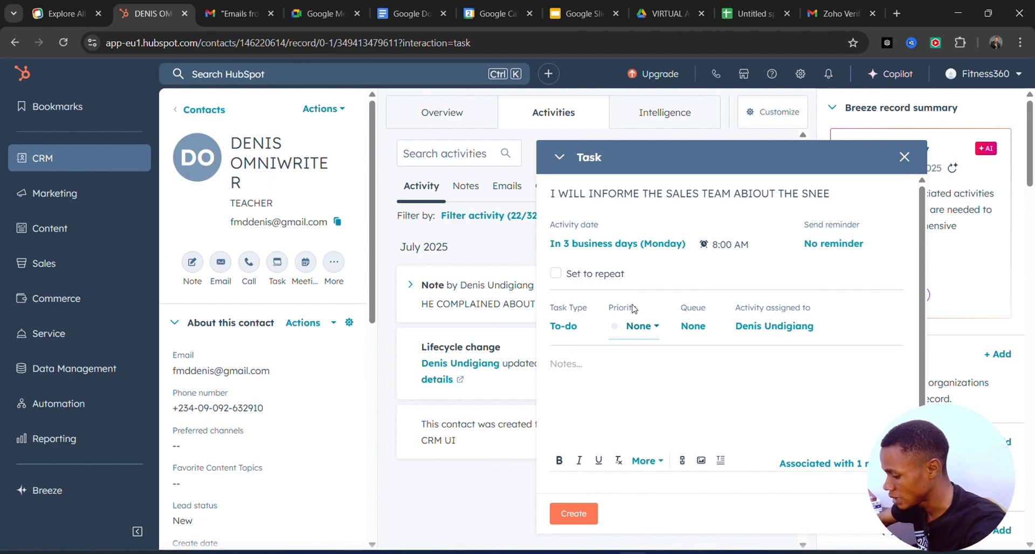
type("KERS CON")
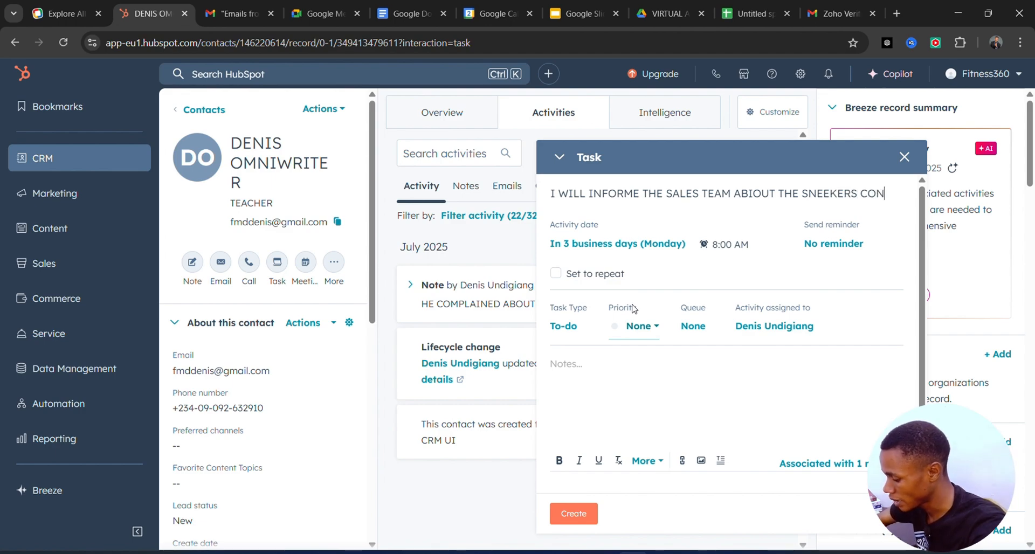
type("APLIN")
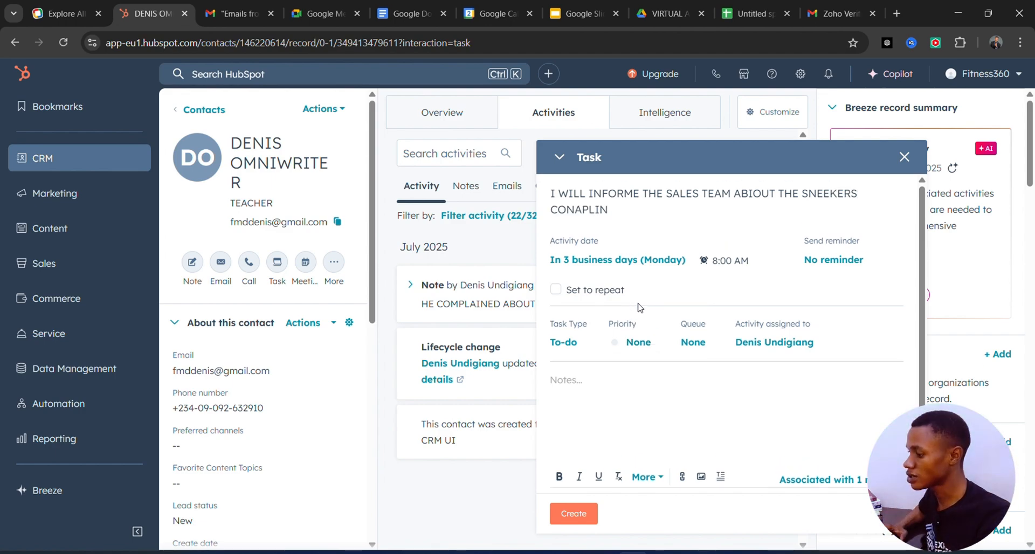
key("BackSpace")
key("BackSpace")
key("BackSpace")
key("BackSpace")
key("BackSpace")
key("BackSpace")
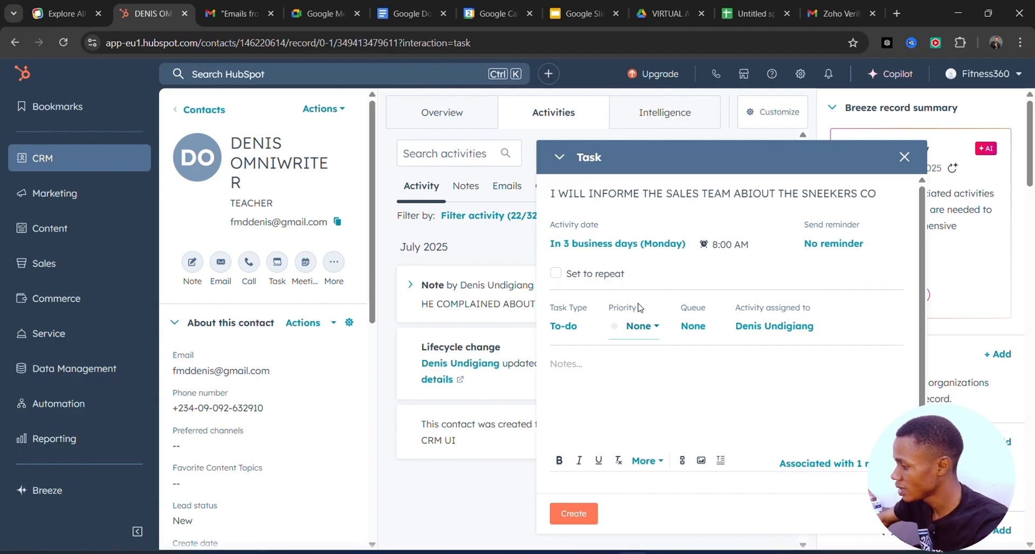
type("MPLAIN")
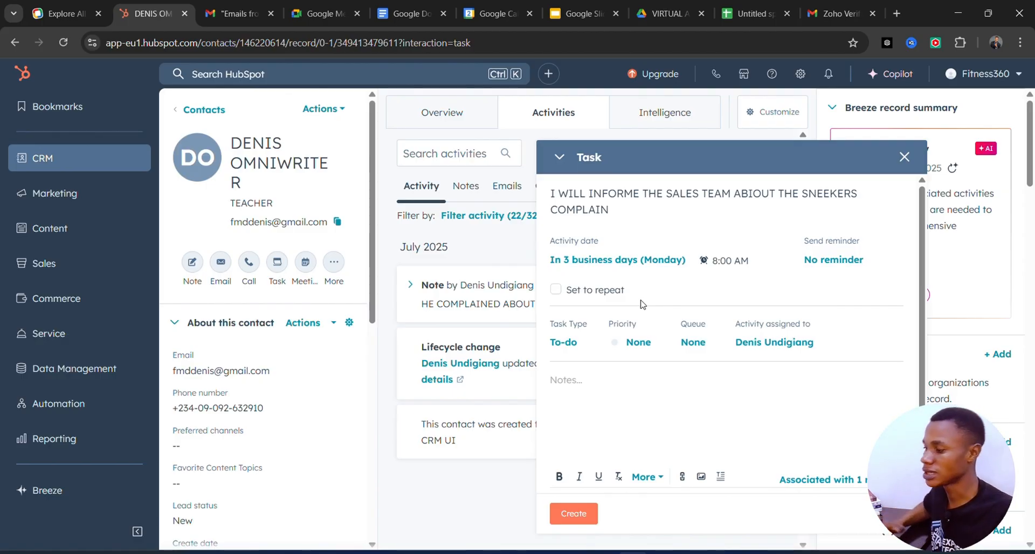
Set the task's activity date to in 2 business days (Friday) at 8:15 AM
left_click(711, 260)
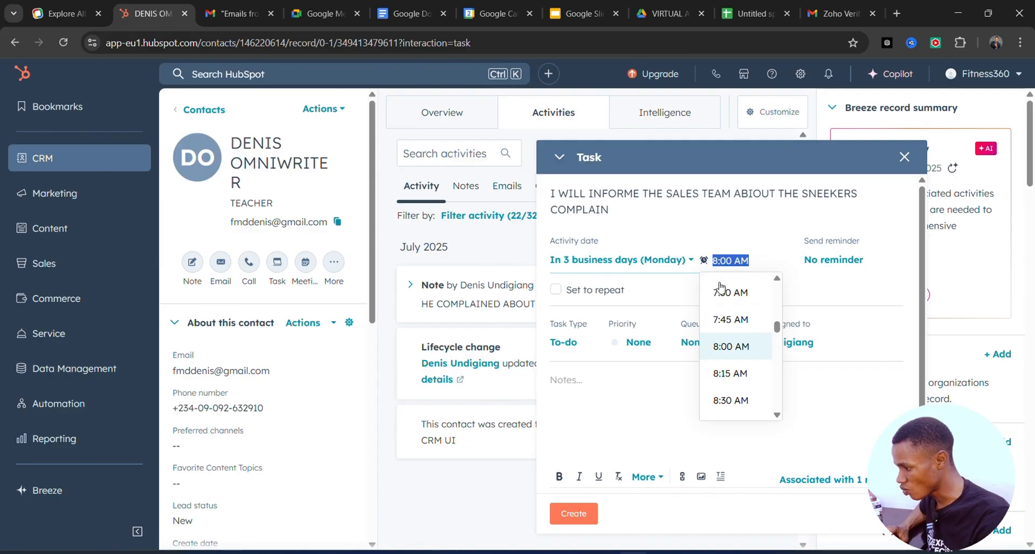
left_click(729, 373)
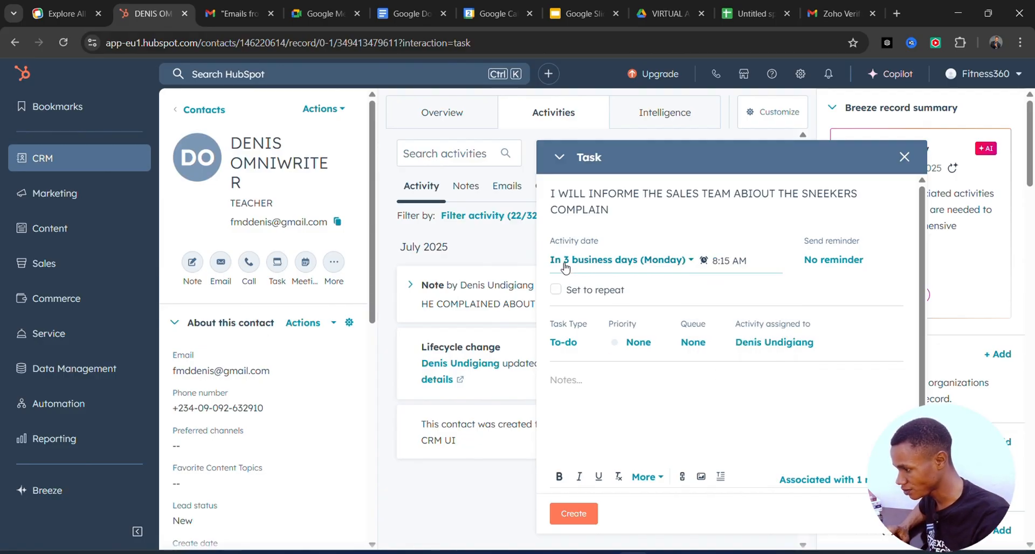
left_click(691, 261)
left_click(632, 301)
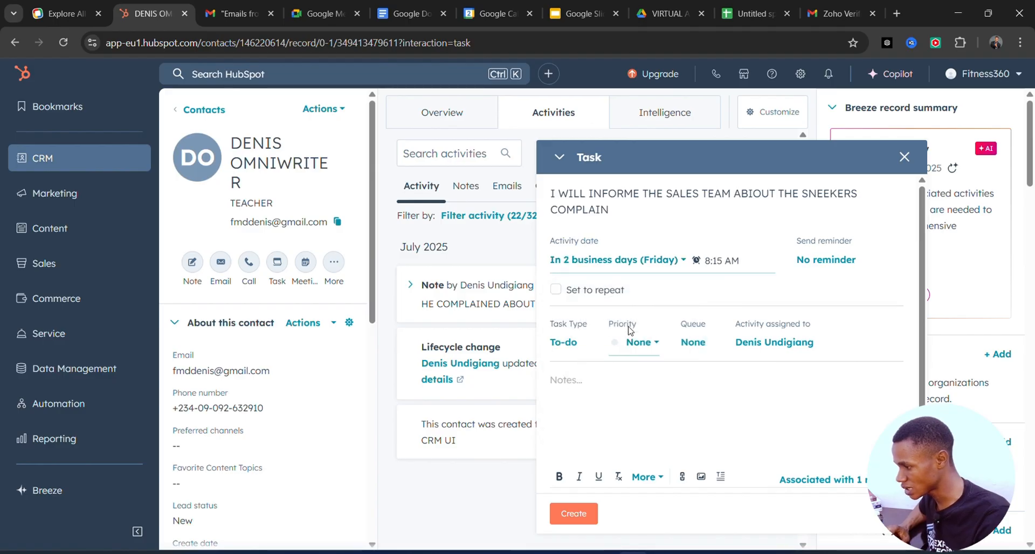
Copy the task's full title into its notes
scroll(571, 350, "down", 1)
left_click(576, 345)
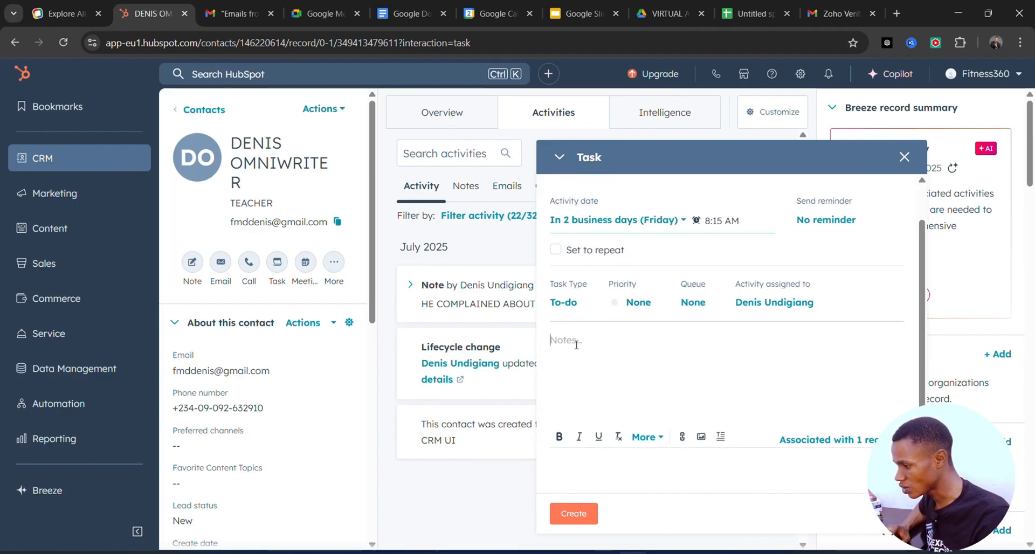
scroll(650, 261, "up", 1)
left_click(623, 209)
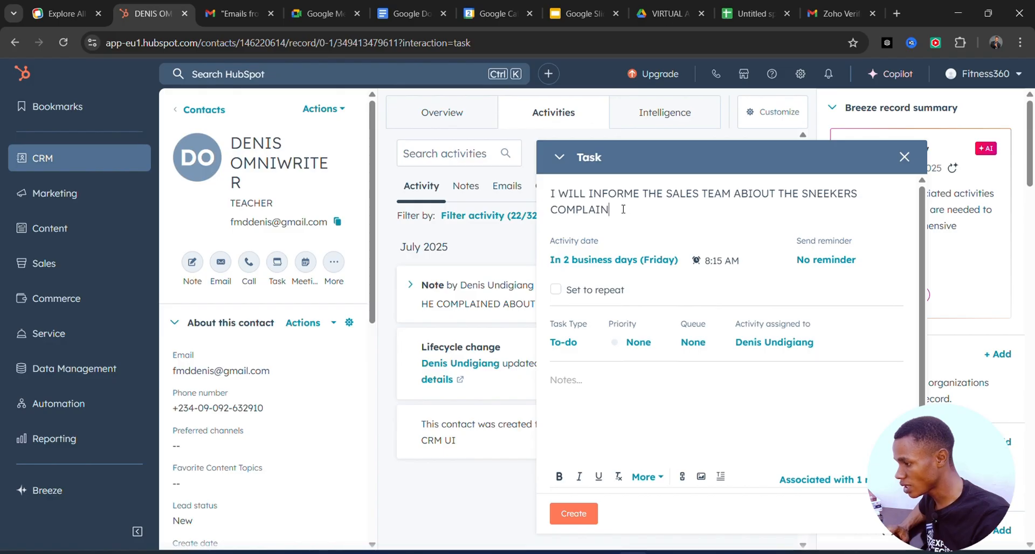
left_click_drag(623, 209, 544, 186)
key("ctrl+c")
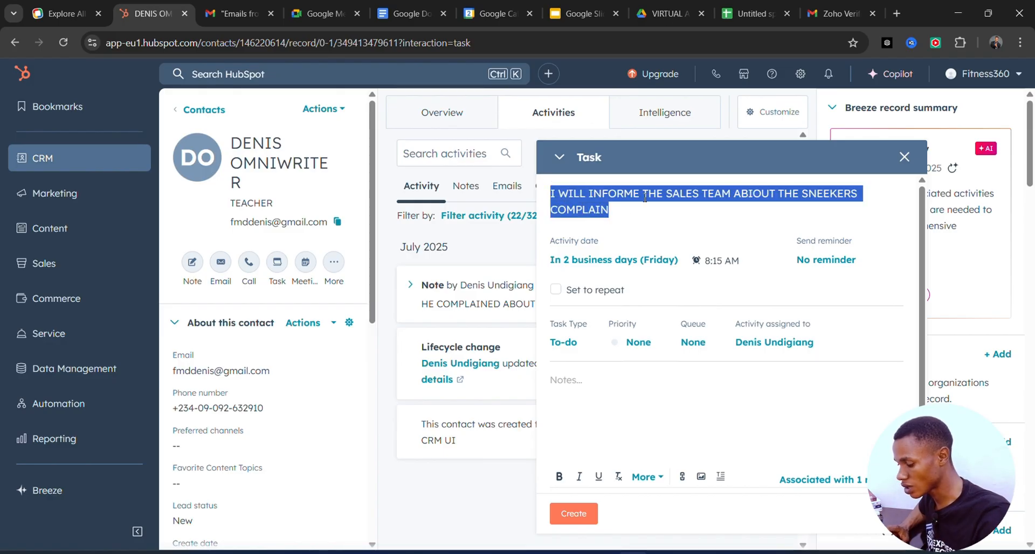
left_click(569, 383)
key("ctrl+v")
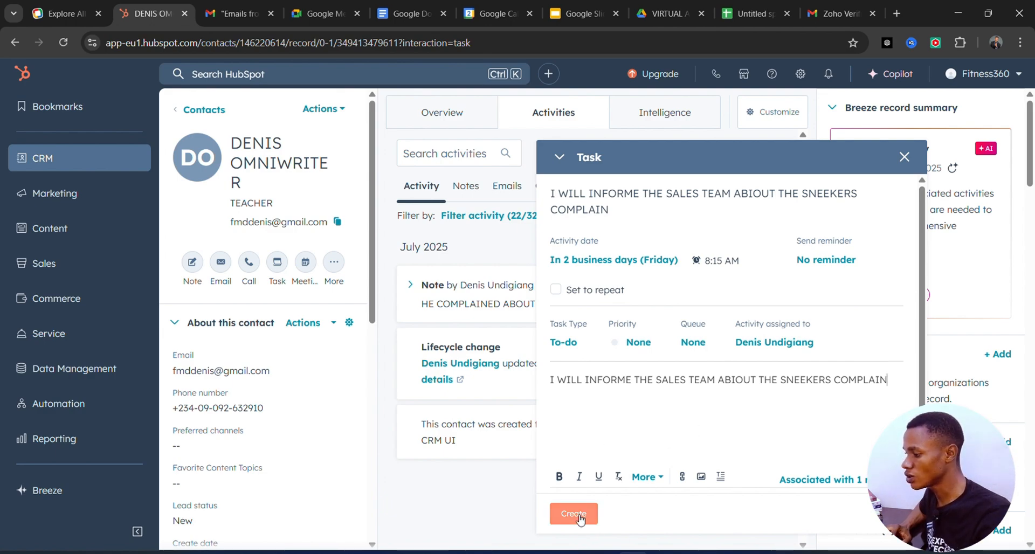
Set the task's reminder to 30 minutes before and create the task
left_click(857, 261)
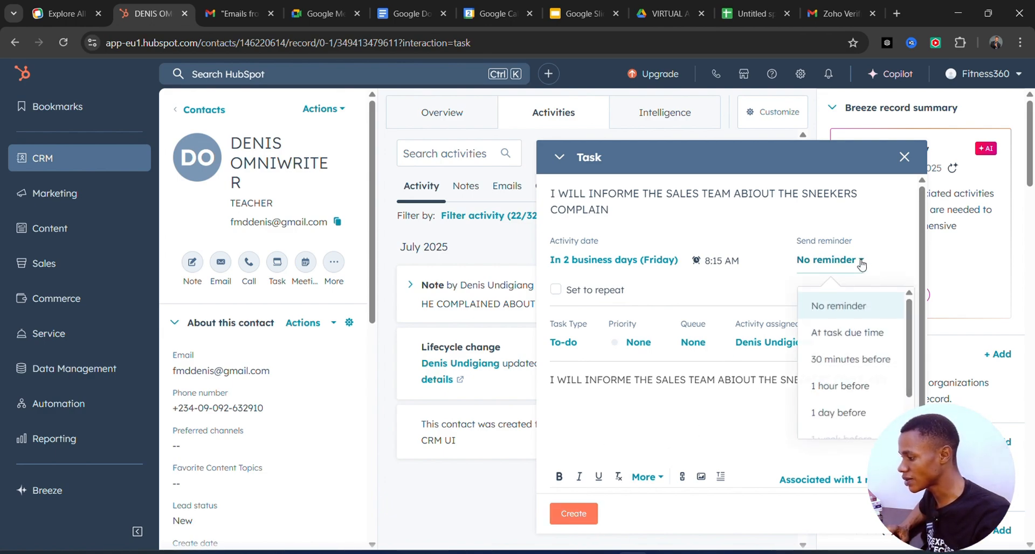
left_click(856, 361)
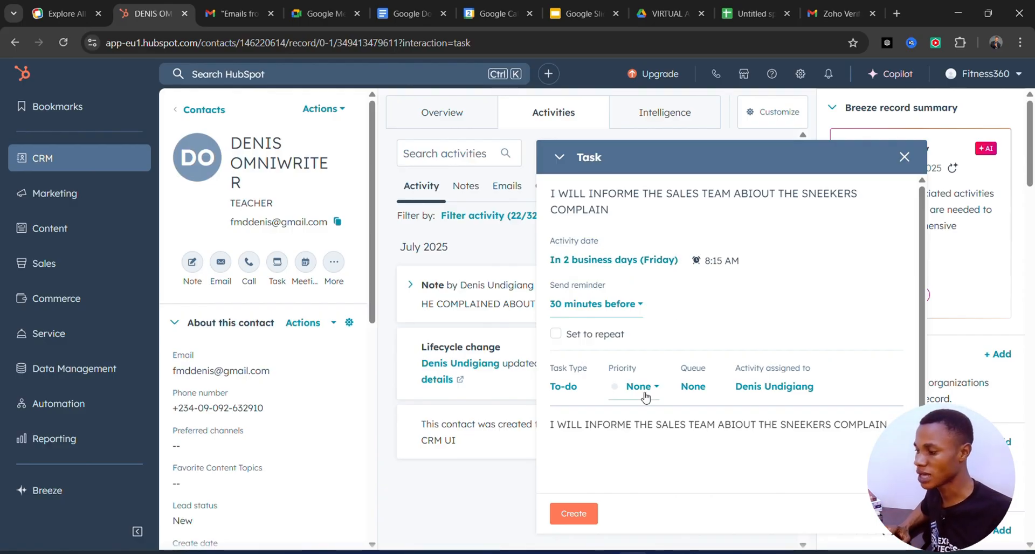
left_click(574, 517)
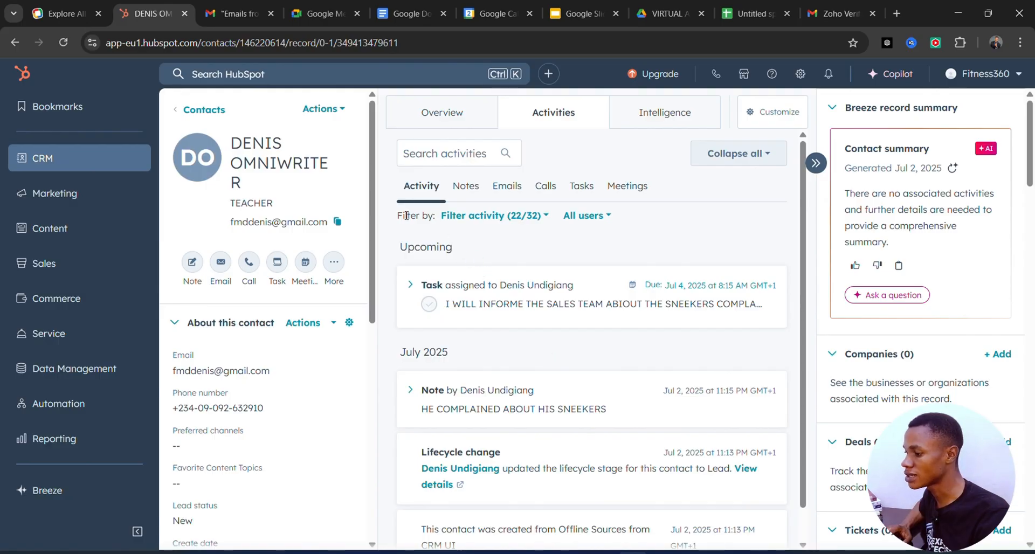
Review the contact's available record actions and its Intelligence details, then return to its activities
left_click(342, 110)
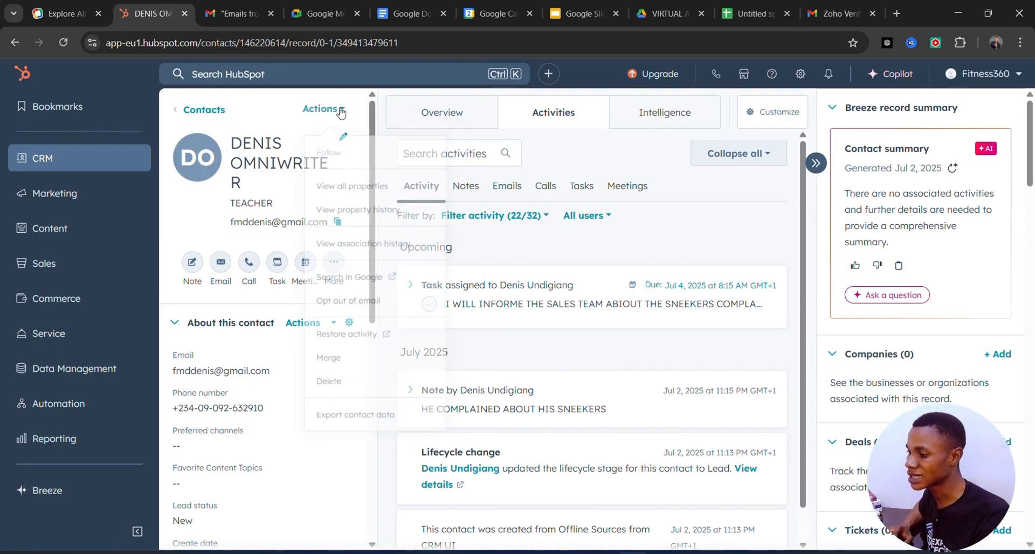
left_click(340, 113)
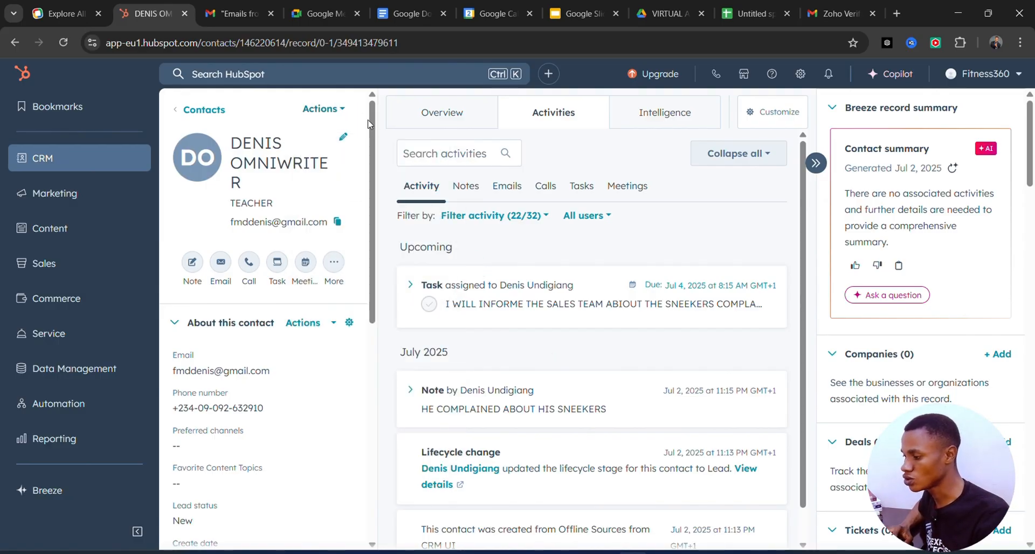
left_click(644, 123)
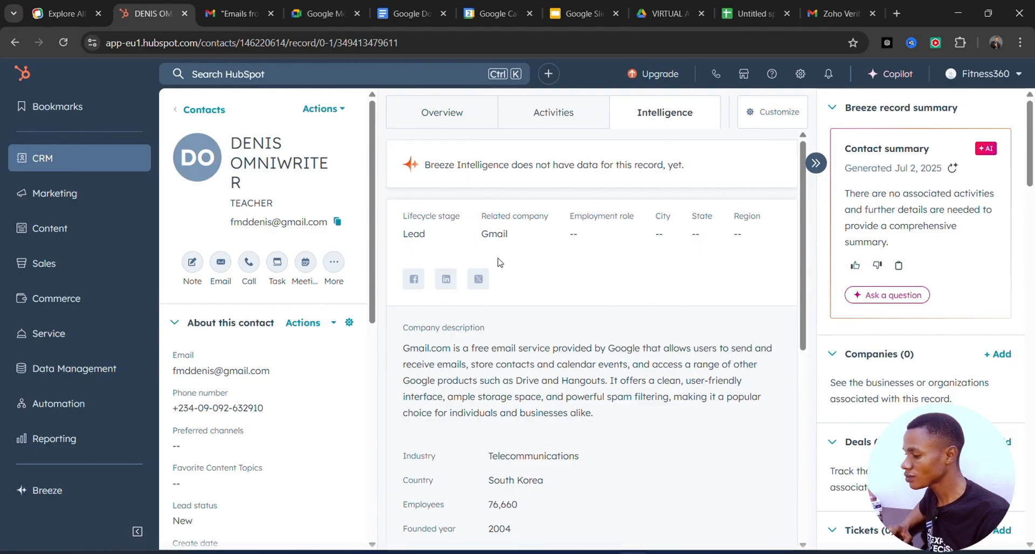
scroll(757, 291, "down", 3)
scroll(721, 246, "up", 3)
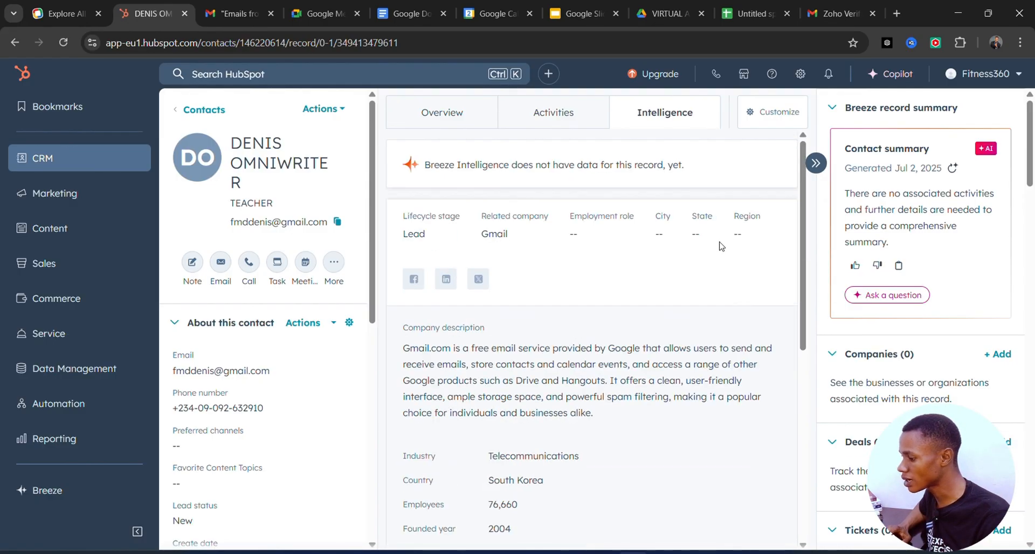
left_click(538, 113)
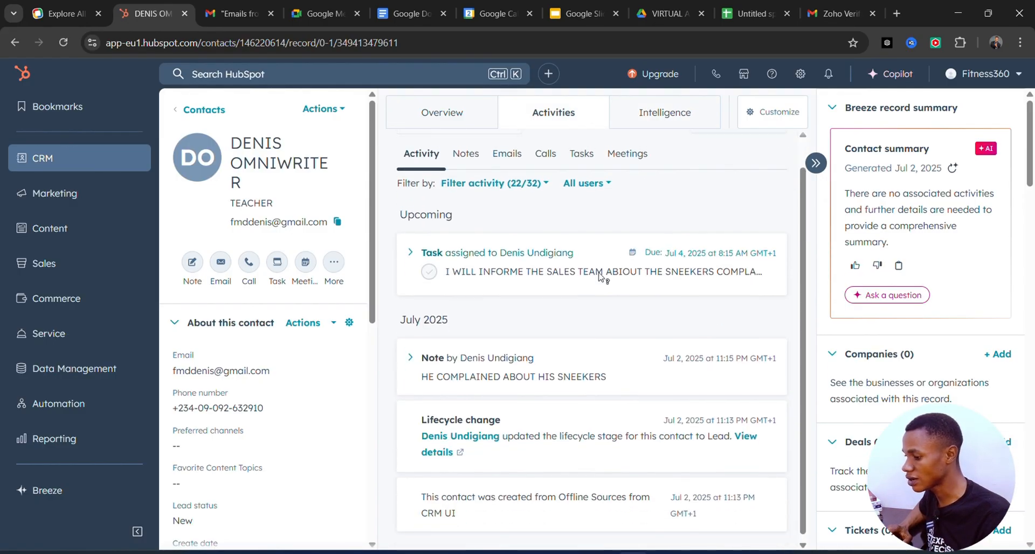
Return to the contacts list and search it for a contact by full name
left_click(197, 112)
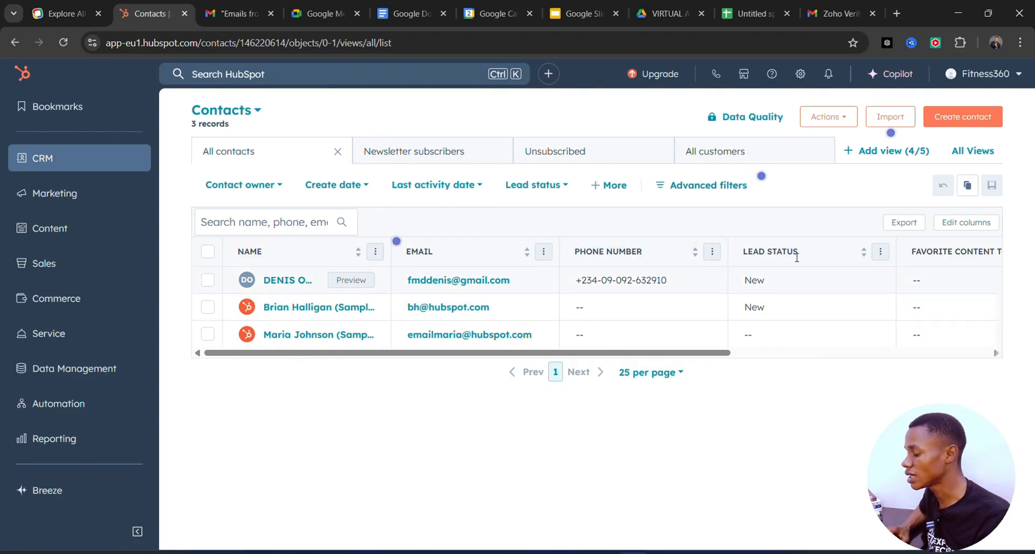
left_click(846, 119)
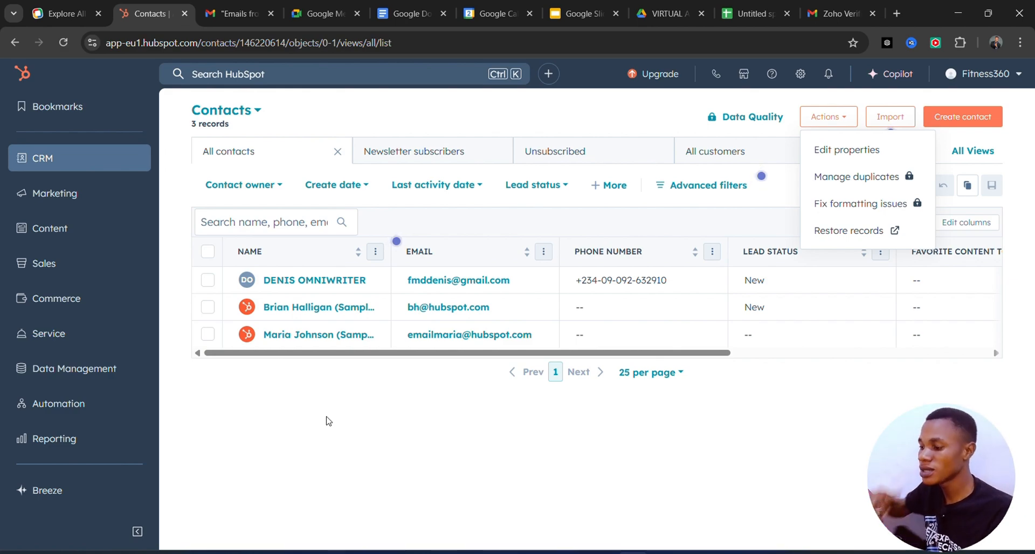
left_click(242, 224)
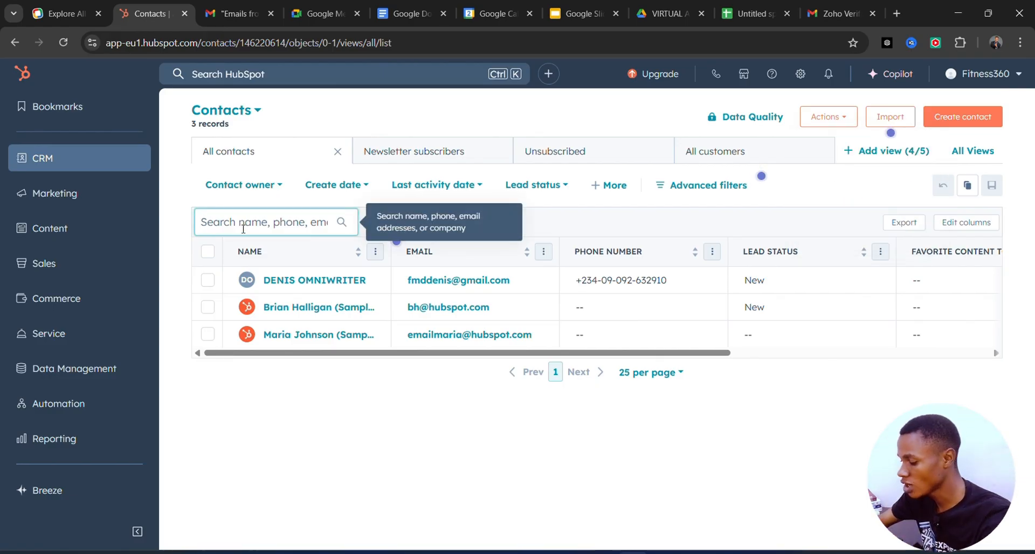
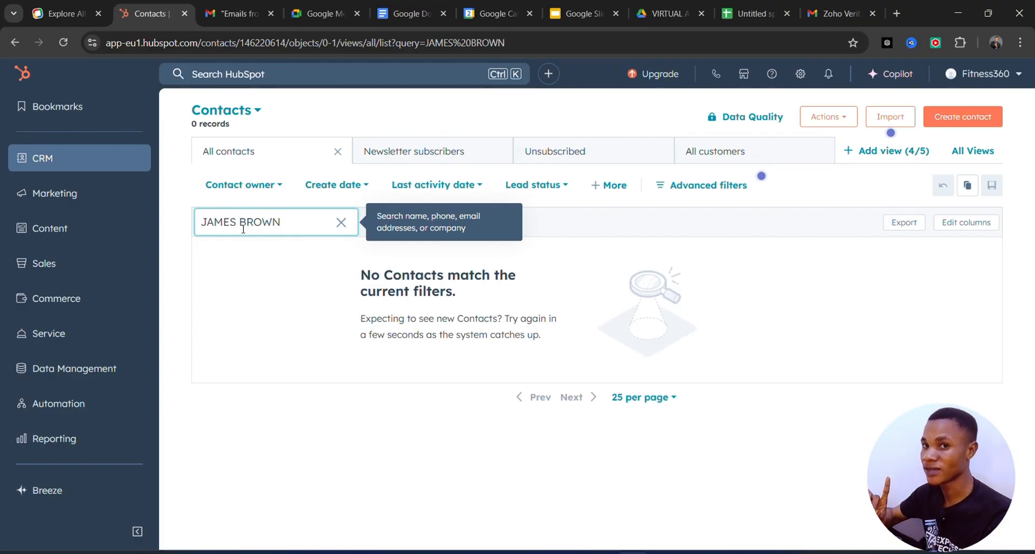
triple_click(243, 229)
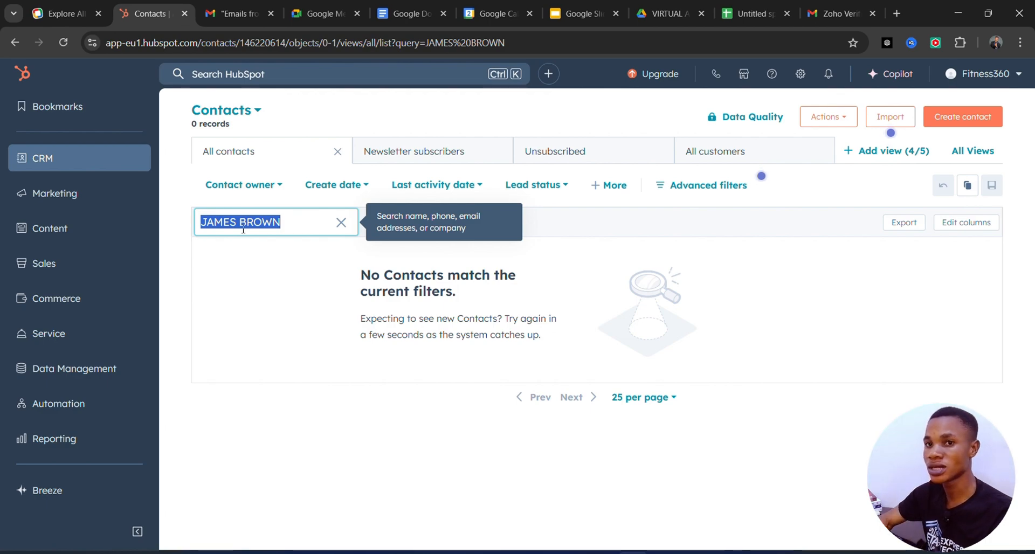
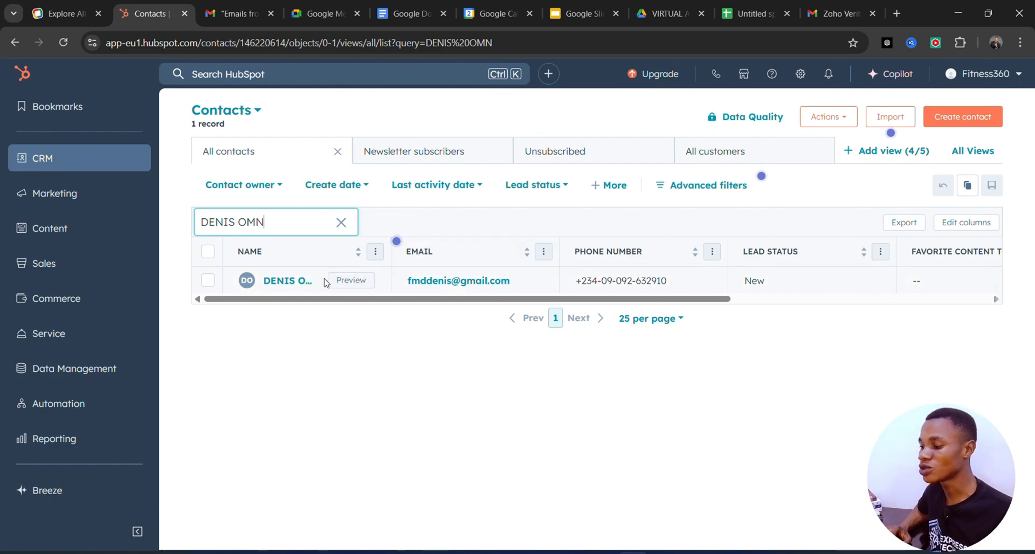
Search the contacts list for the other contact by first name and partial surname, and open the matching record
left_click(300, 283)
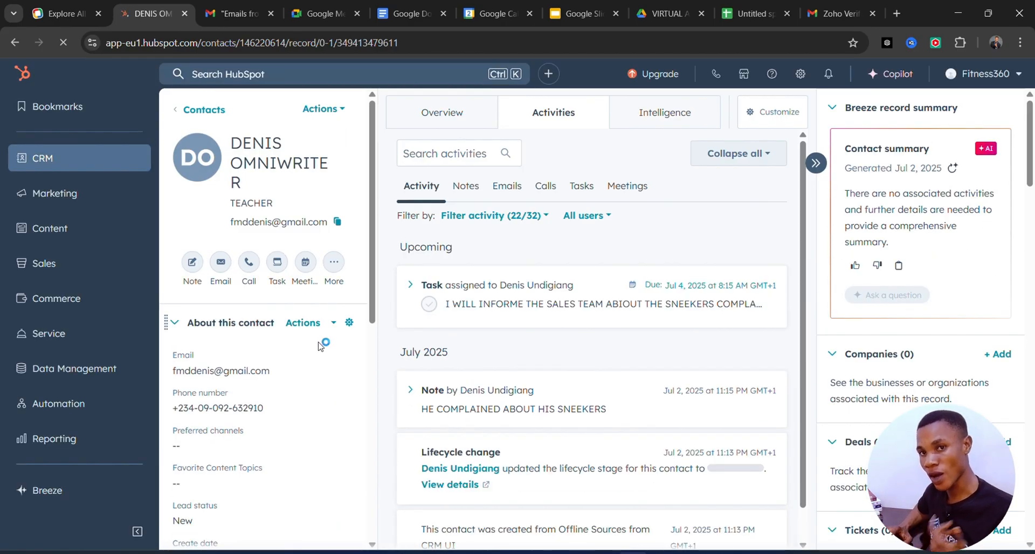
Review the task, note and lifecycle entries in the contact's activity history, and return to the contacts list
scroll(473, 409, "down", 1)
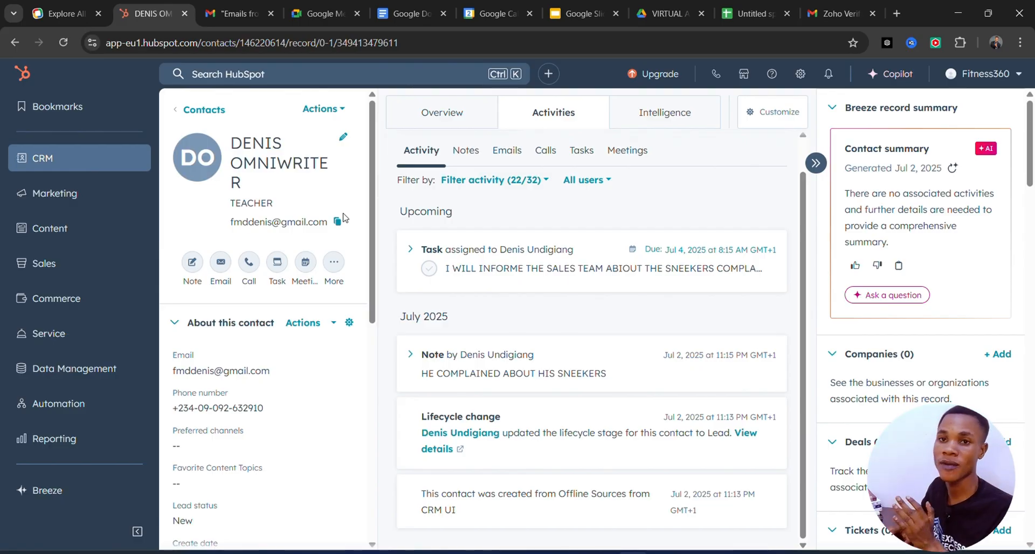
scroll(620, 261, "up", 2)
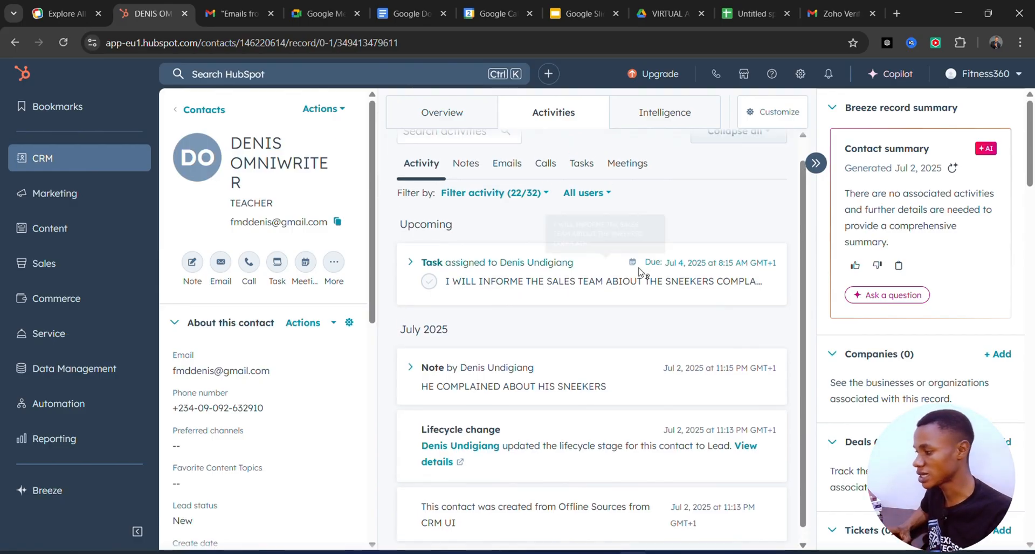
left_click(217, 113)
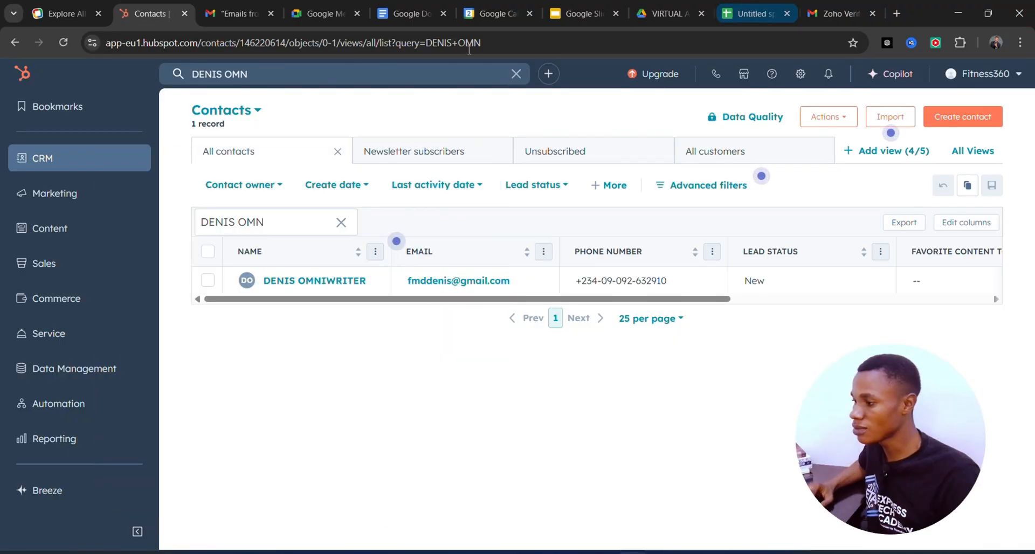
Switch to Google Docs, create a blank document, and look over its insert and sharing options
left_click(409, 14)
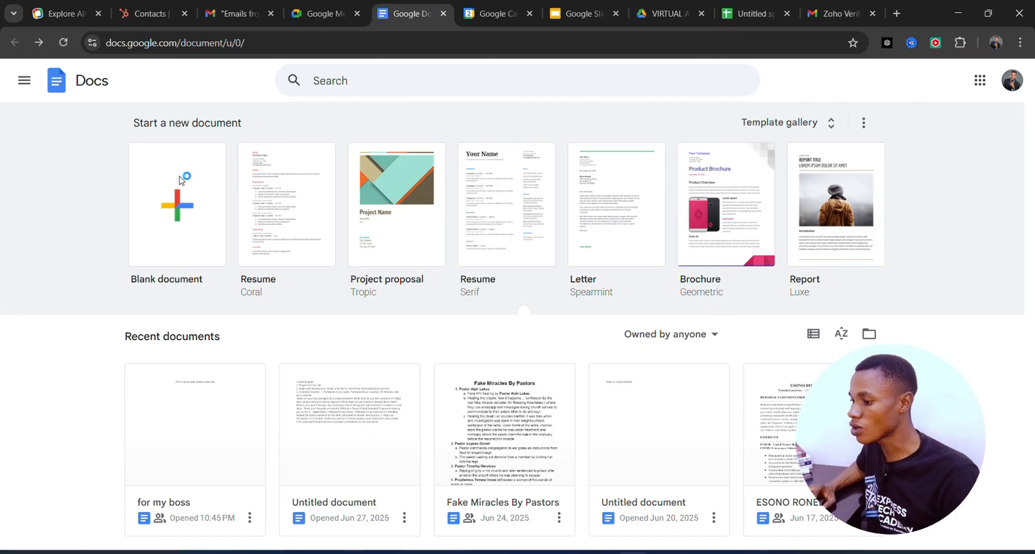
left_click(203, 207)
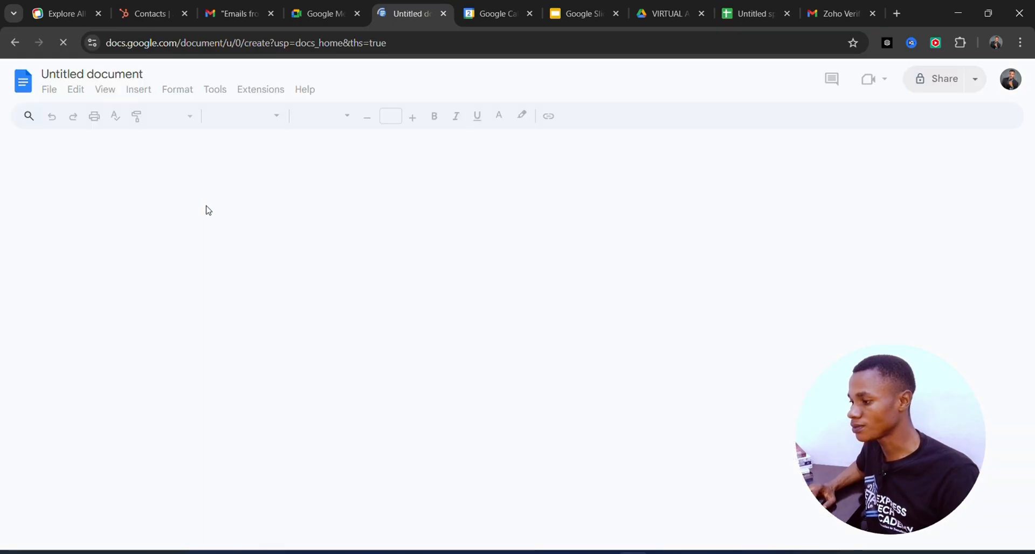
left_click(139, 90)
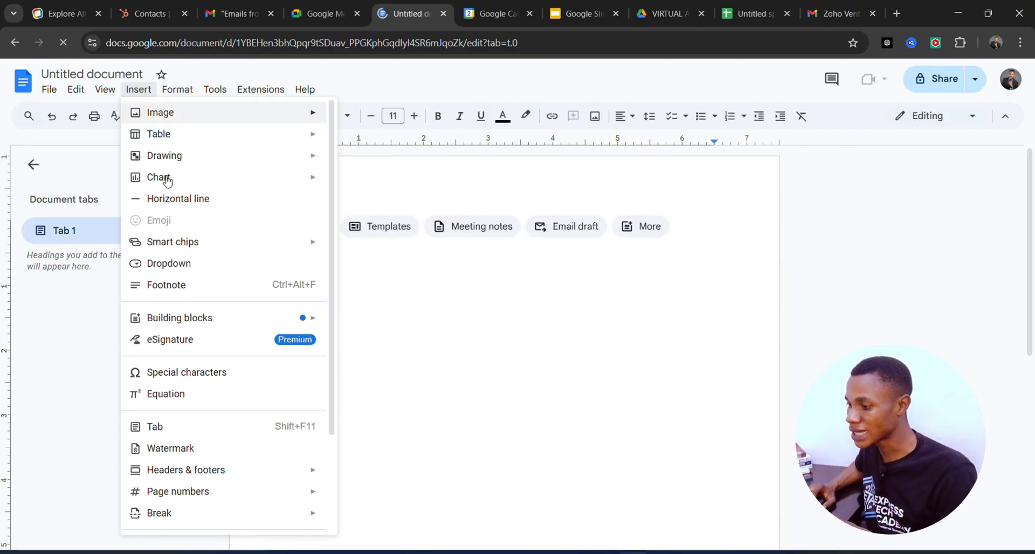
mouse_move(165, 120)
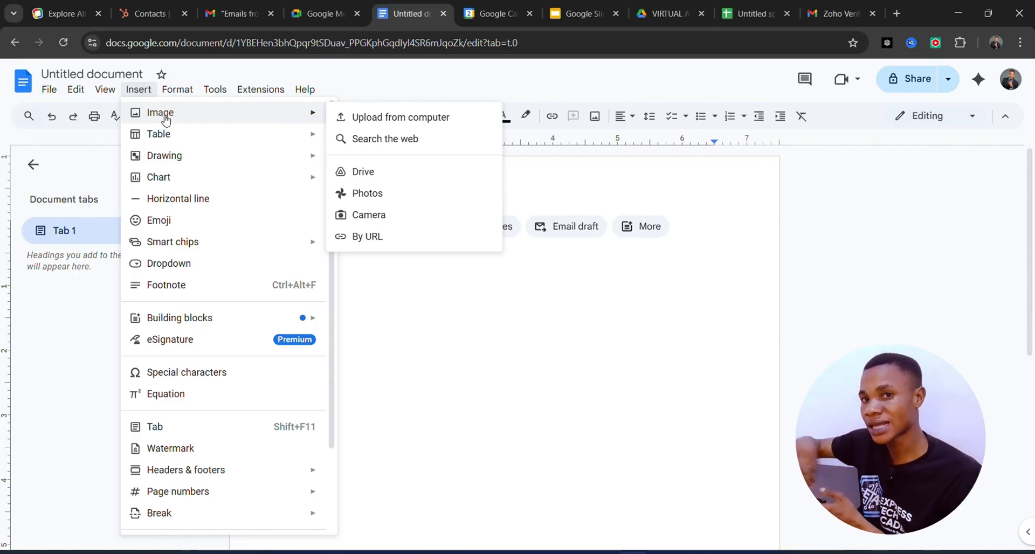
left_click(947, 79)
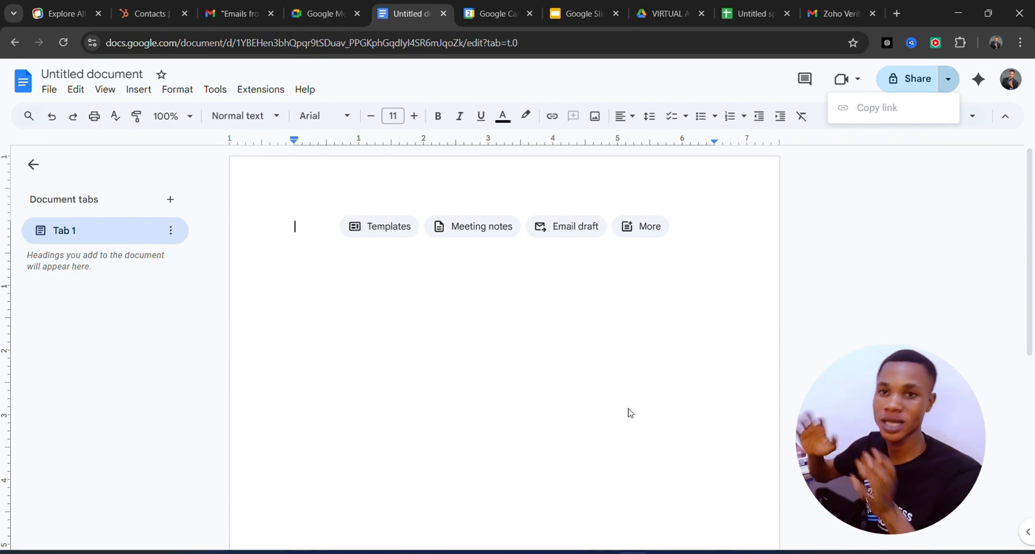